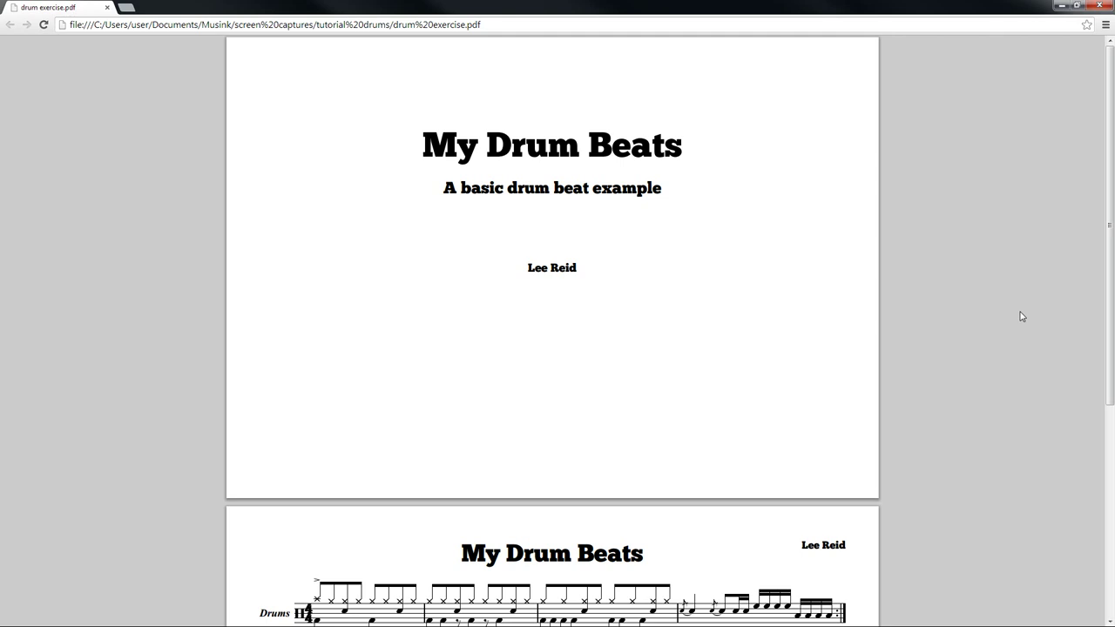
# - Scroll the finished drum score PDF in Chrome down to its second page
pyautogui.scroll(-4, 1022, 316)
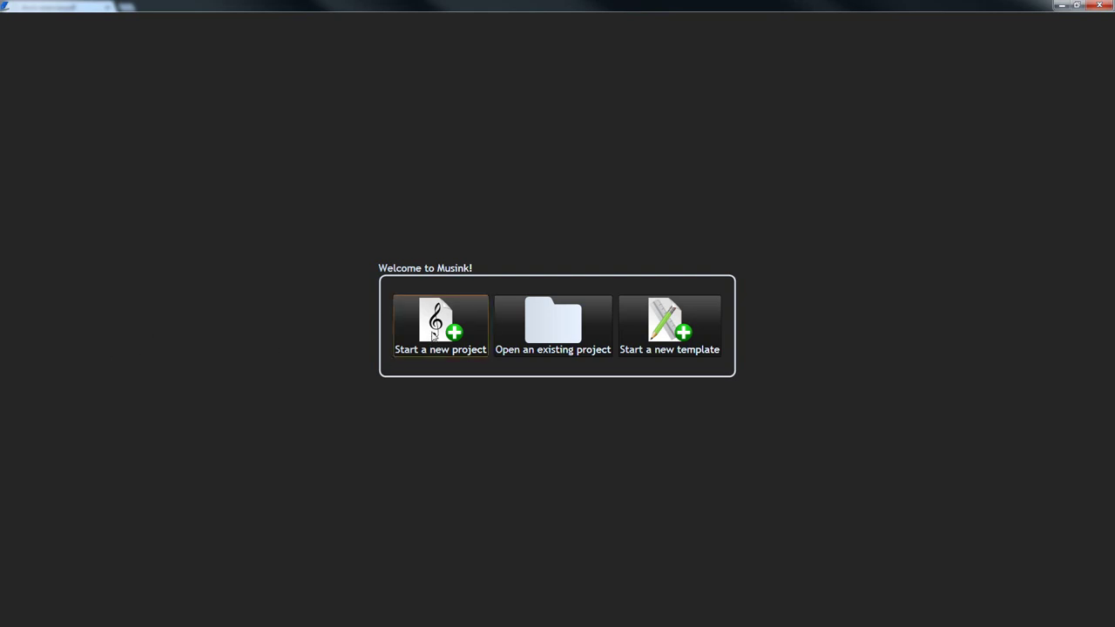
# - Create a new project whose stave is named Drums, with percussion clef and 2 voices
pyautogui.click(429, 333)
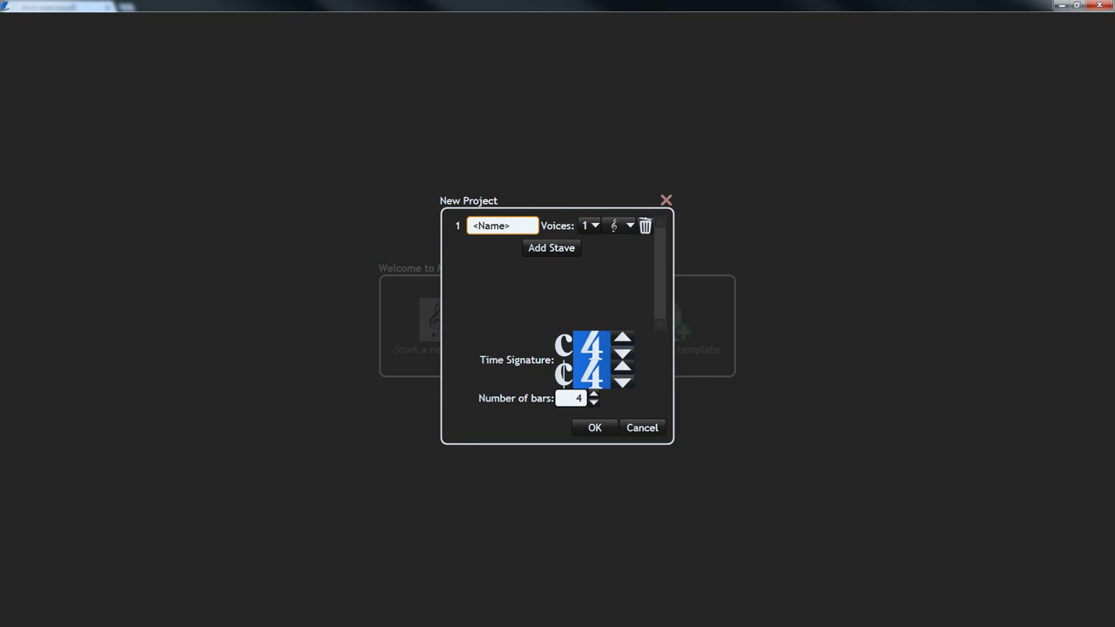
pyautogui.doubleClick(483, 226)
pyautogui.write('Drums')
pyautogui.click(630, 228)
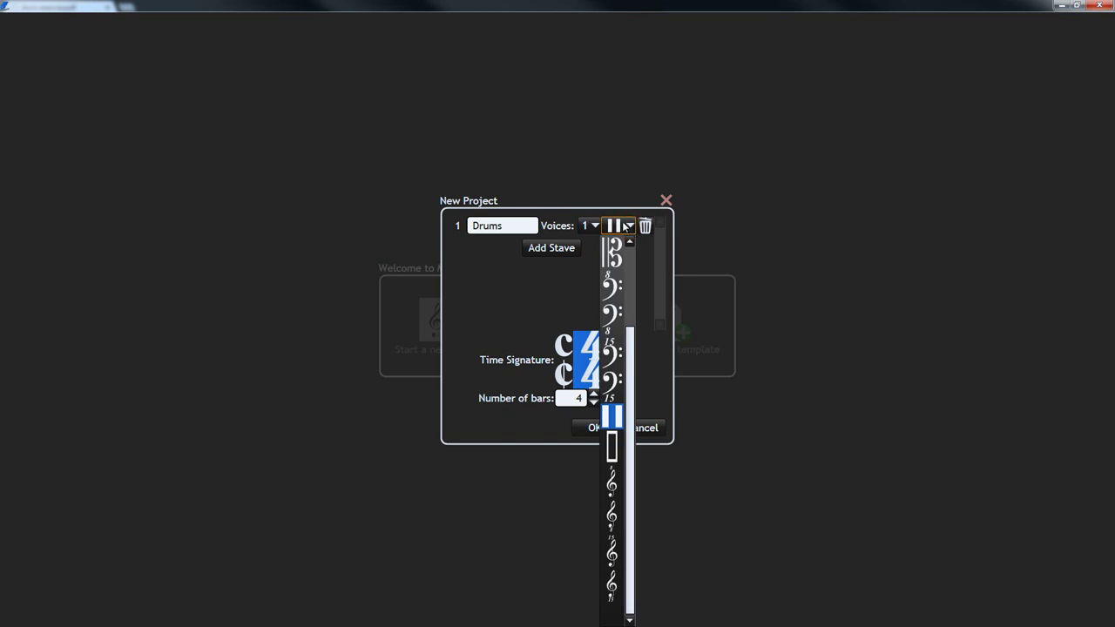
pyautogui.click(554, 280)
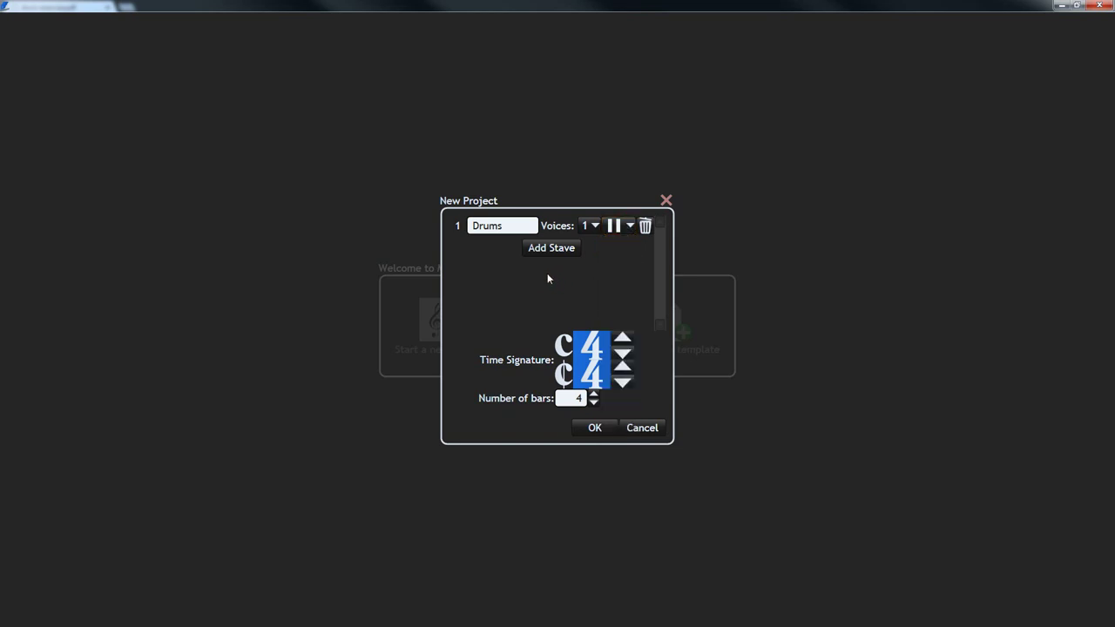
pyautogui.click(591, 226)
pyautogui.click(589, 259)
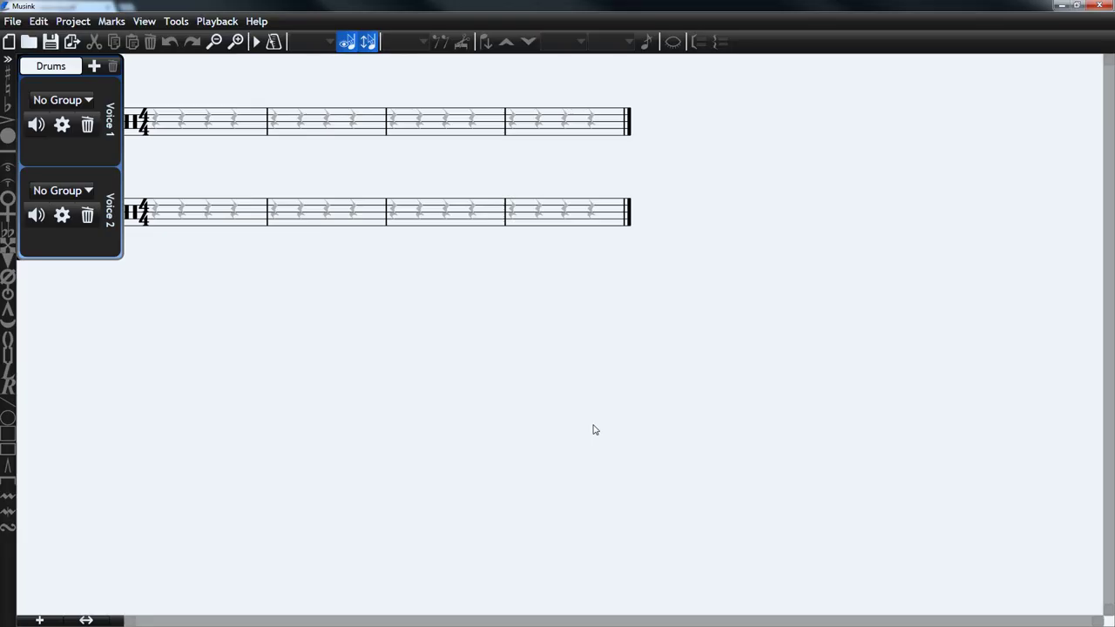
# - Zoom in twice and rename the two voices 'Hands' and 'feet'
pyautogui.click(237, 42)
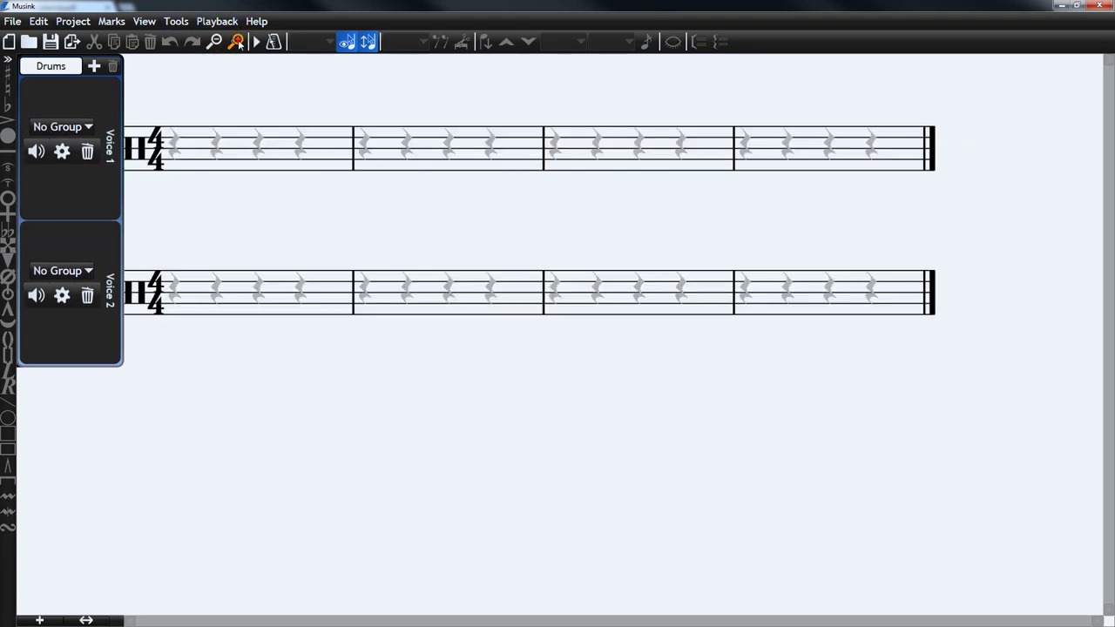
pyautogui.click(237, 42)
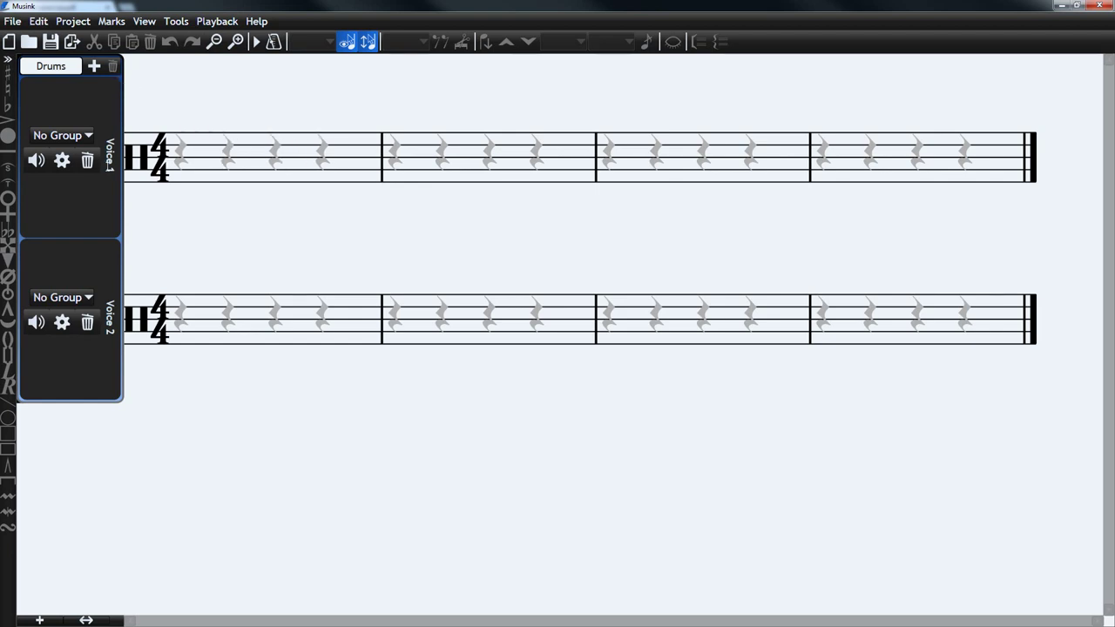
pyautogui.doubleClick(110, 166)
pyautogui.press('BackSpace')
pyautogui.press('BackSpace')
pyautogui.press('BackSpace')
pyautogui.press('BackSpace')
pyautogui.press('BackSpace')
pyautogui.press('BackSpace')
pyautogui.press('BackSpace')
pyautogui.write('Hands')
pyautogui.doubleClick(109, 326)
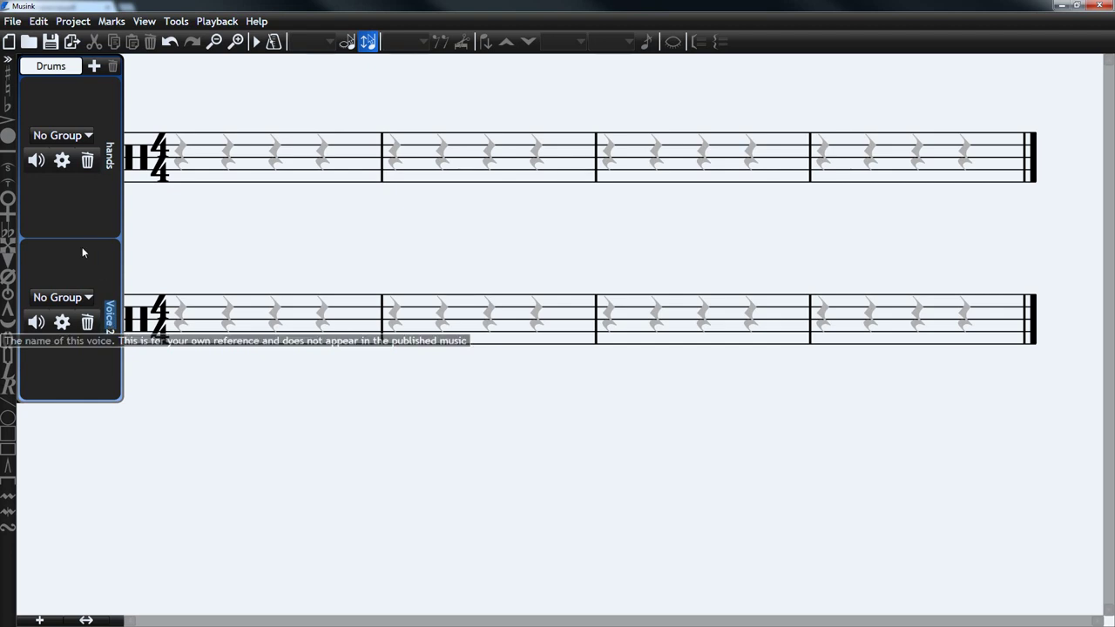
pyautogui.press('BackSpace')
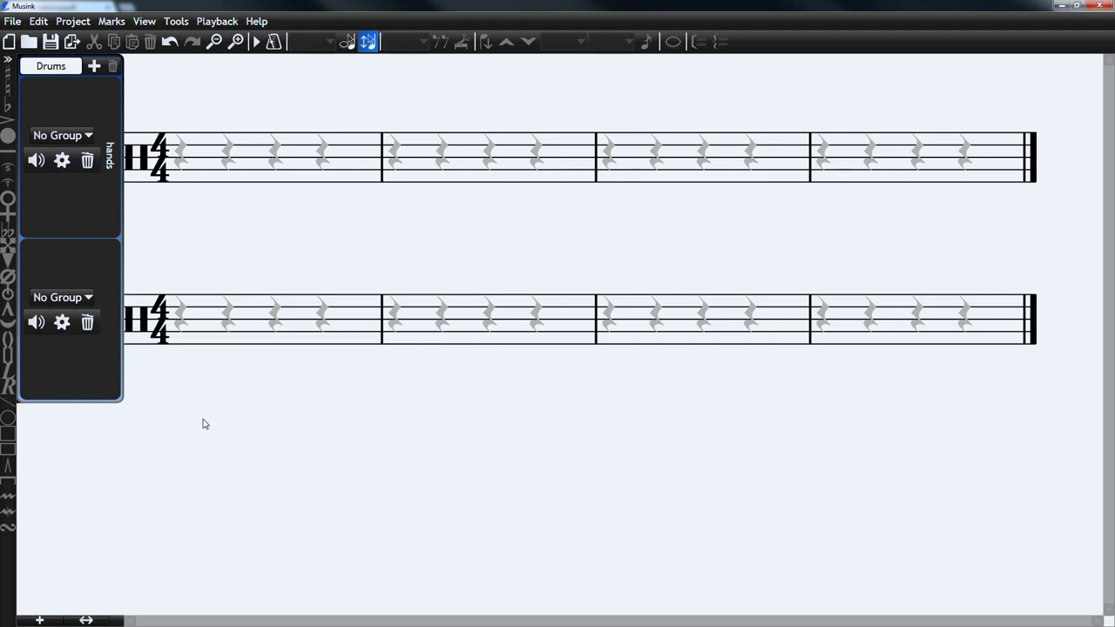
pyautogui.write('feet')
pyautogui.click(286, 433)
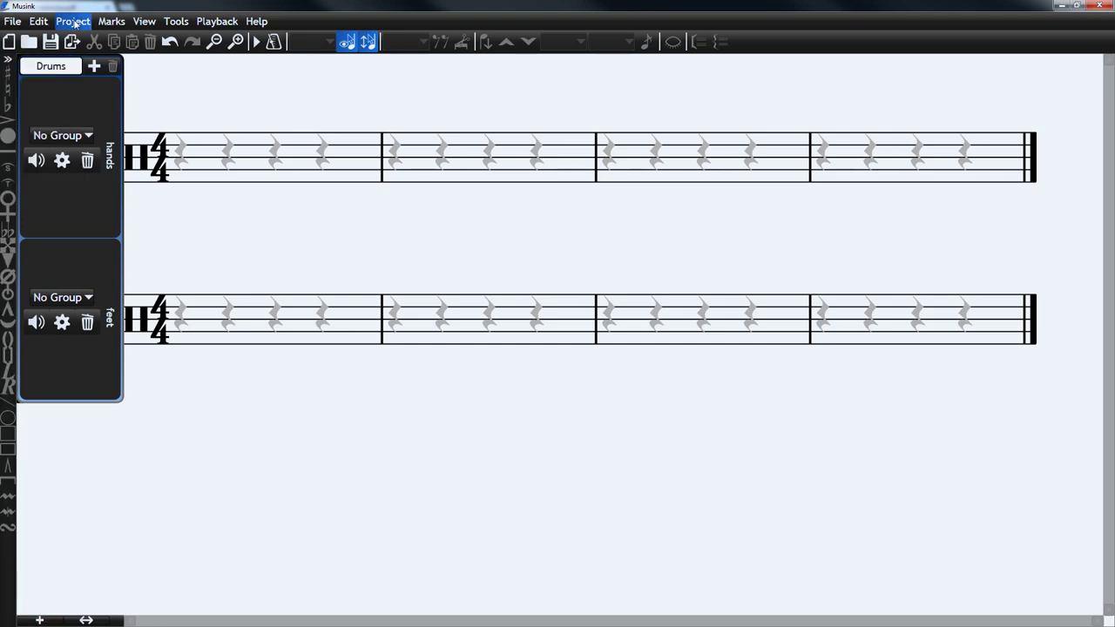
# - Add a third stave and give its voice drum defaults with the Percussion MIDI instrument
pyautogui.click(87, 23)
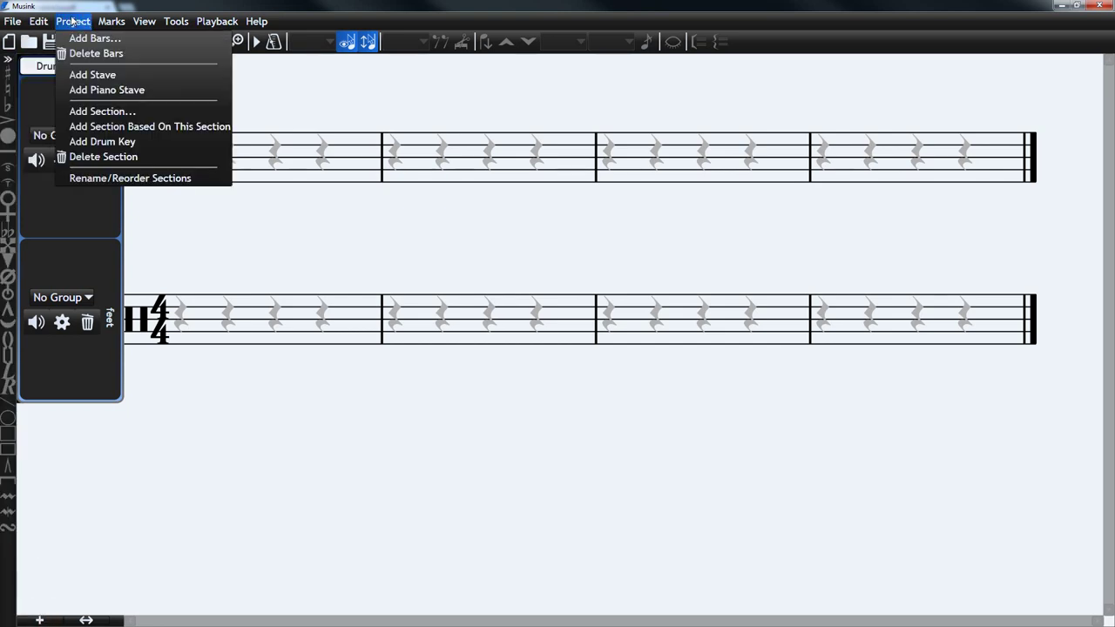
pyautogui.click(112, 75)
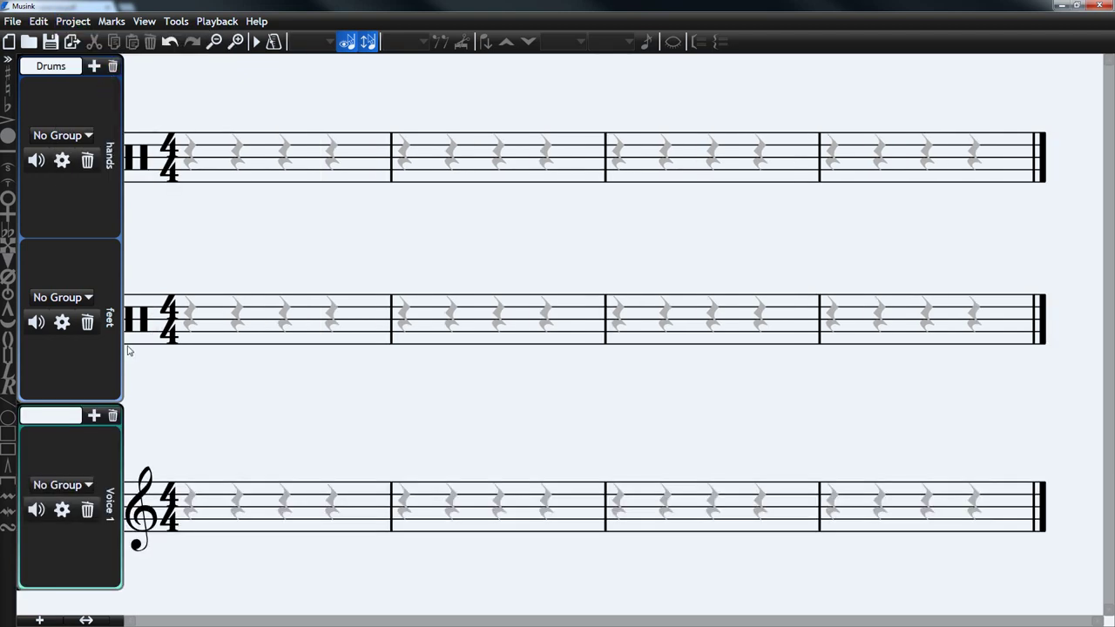
pyautogui.click(62, 511)
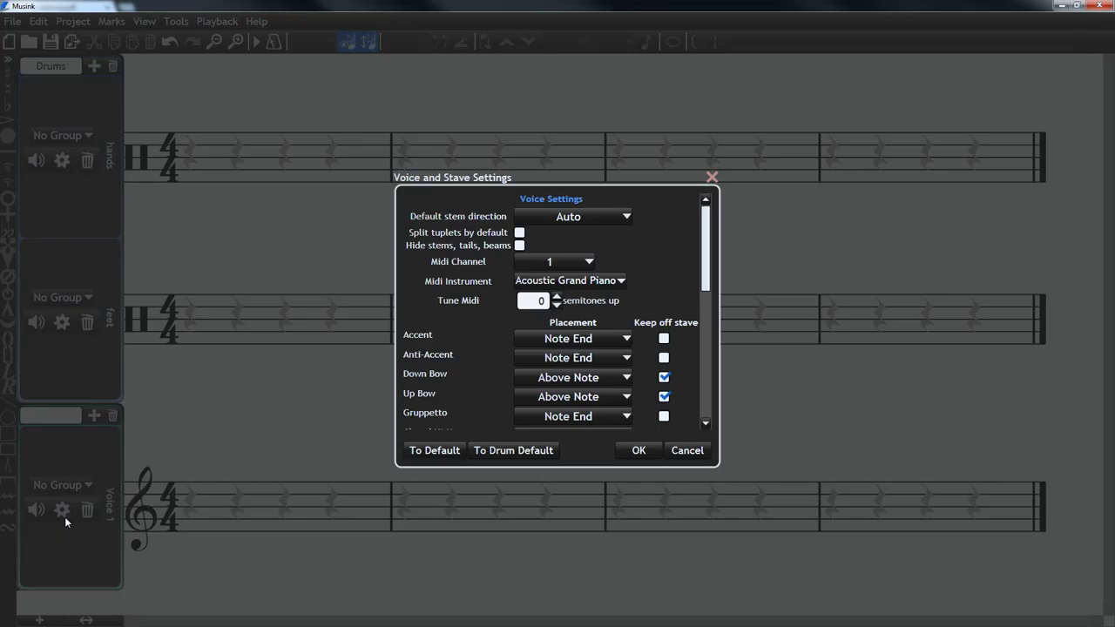
pyautogui.click(524, 449)
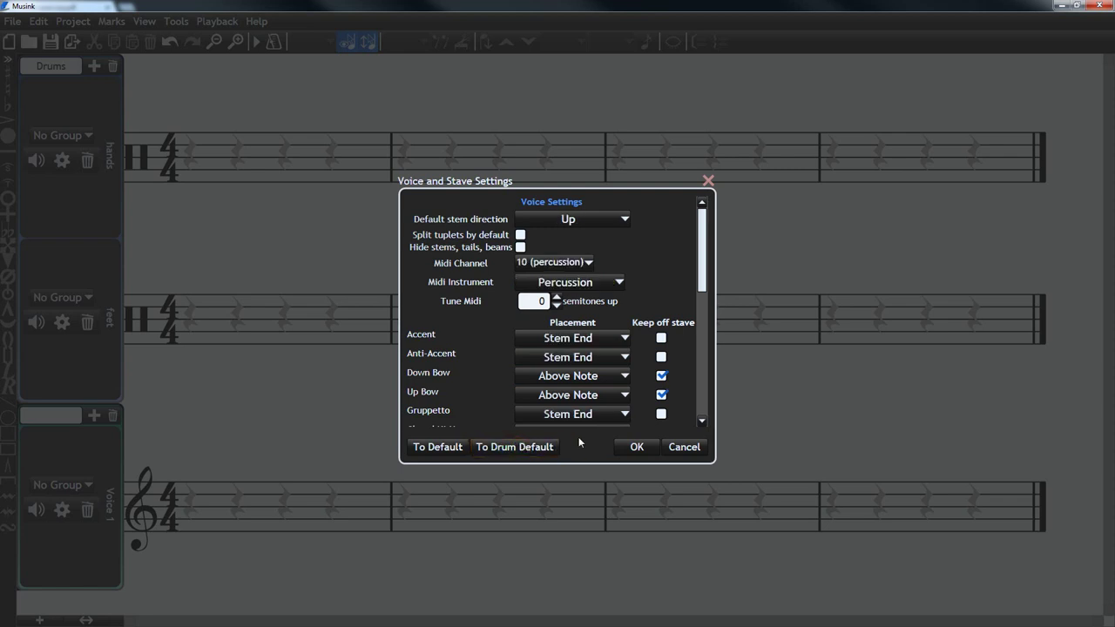
pyautogui.click(616, 284)
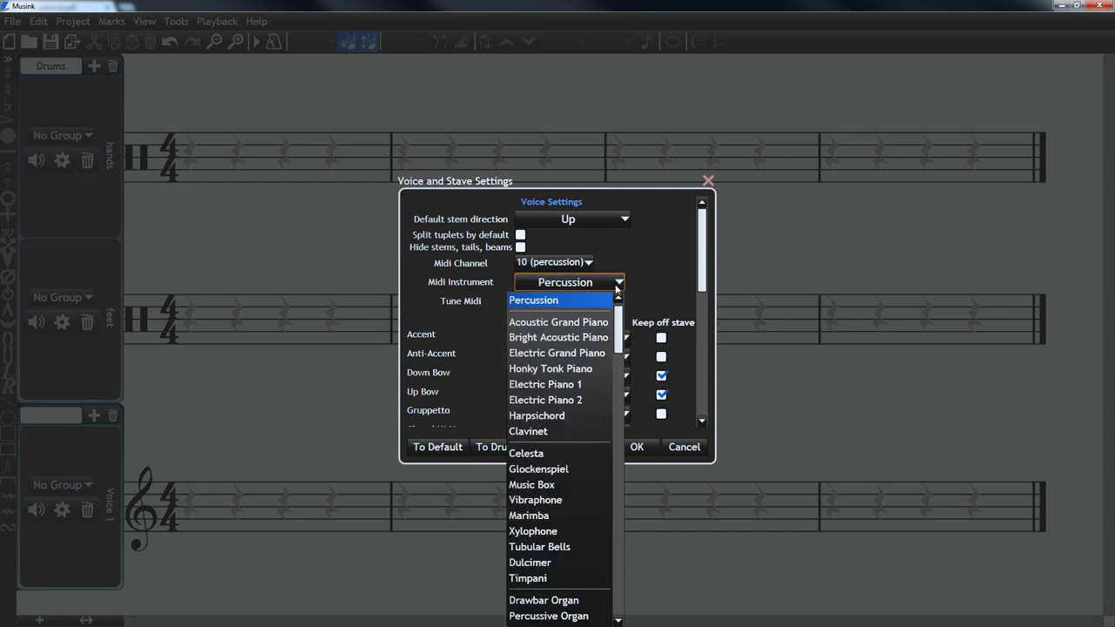
pyautogui.moveTo(617, 327); pyautogui.dragTo(641, 252)
pyautogui.click(642, 252)
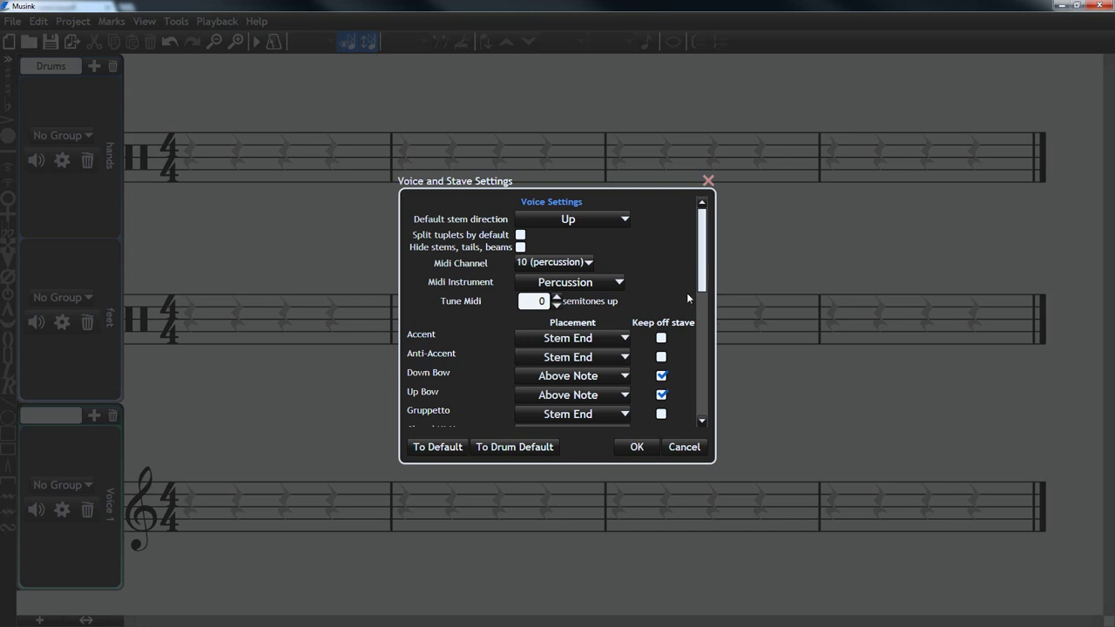
pyautogui.click(629, 445)
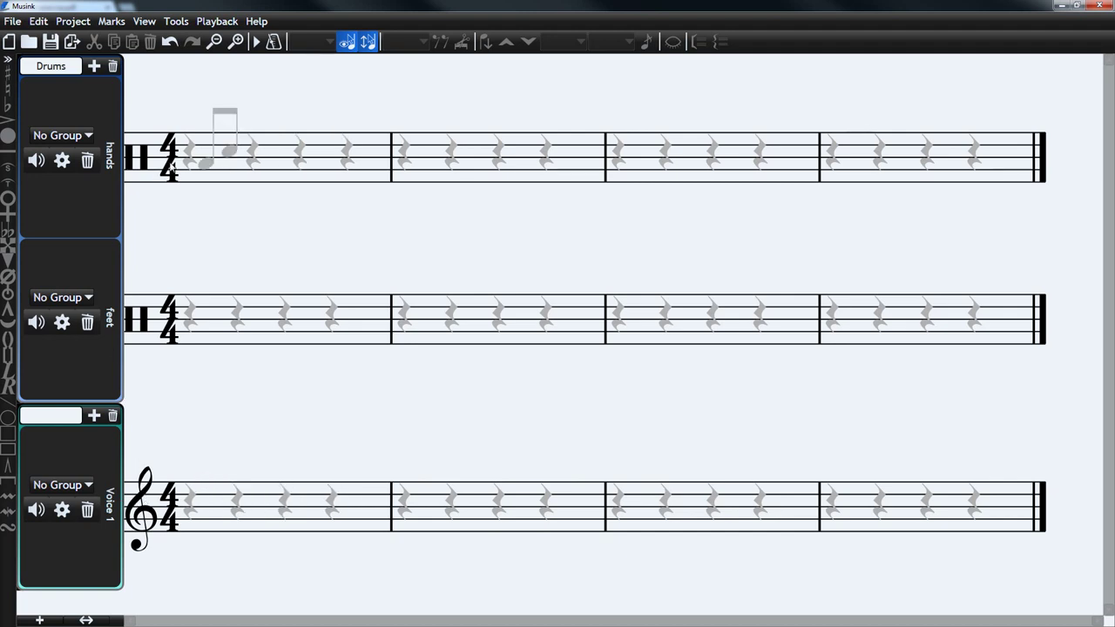
# - Cancel a percussion clef insertion, then delete the third stave
pyautogui.click(109, 21)
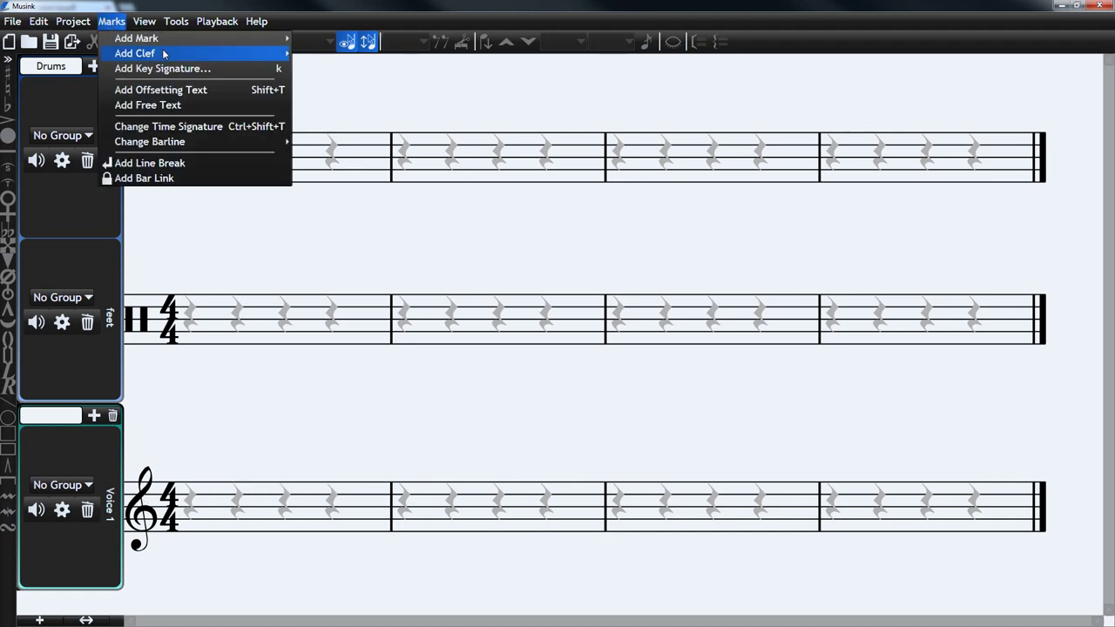
pyautogui.moveTo(161, 54)
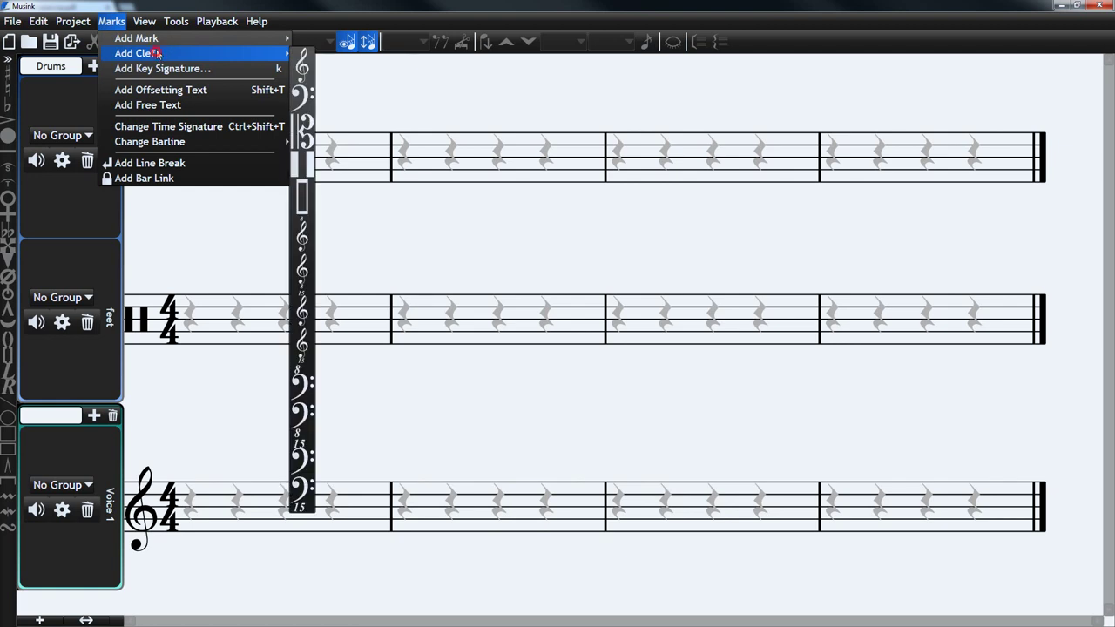
pyautogui.click(303, 169)
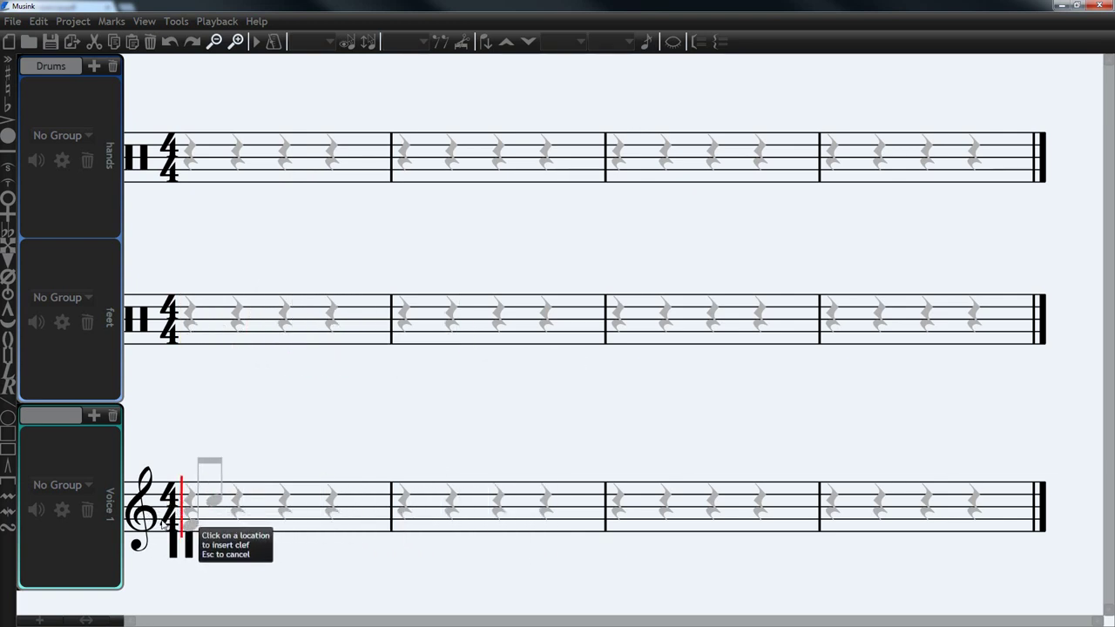
pyautogui.press('Escape')
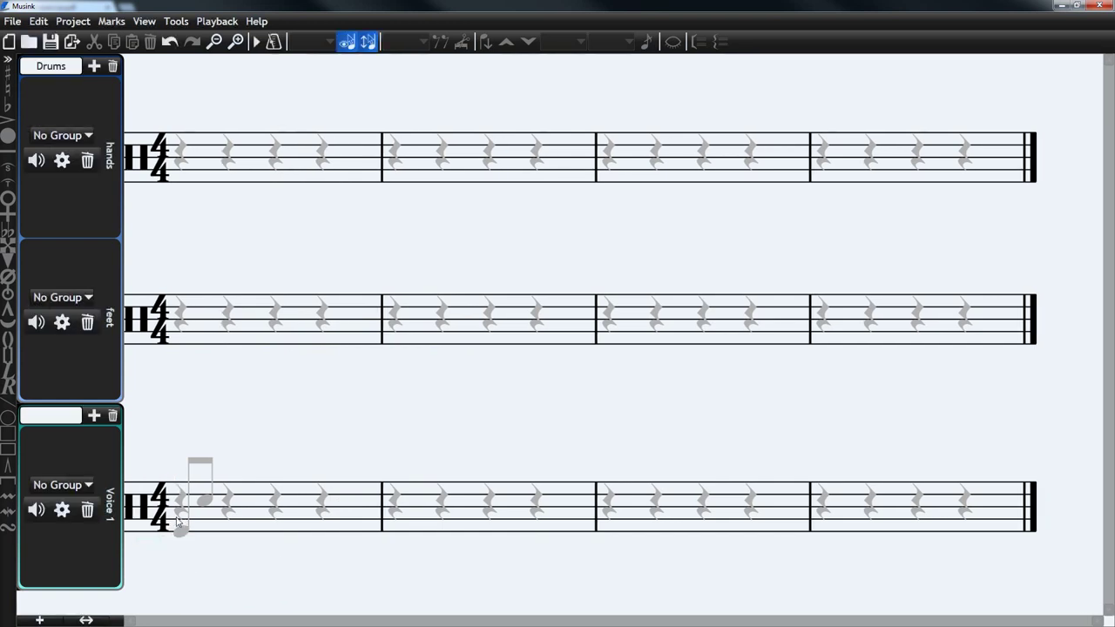
pyautogui.click(113, 416)
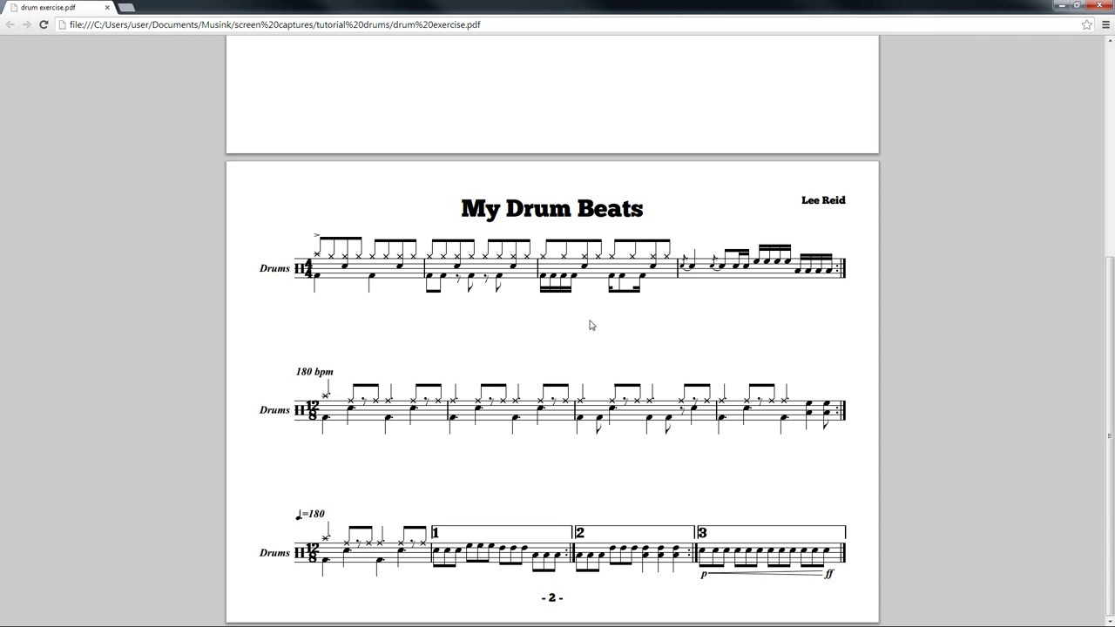
# - Minimize Chrome to bring the Musink score back into view
pyautogui.click(1063, 4)
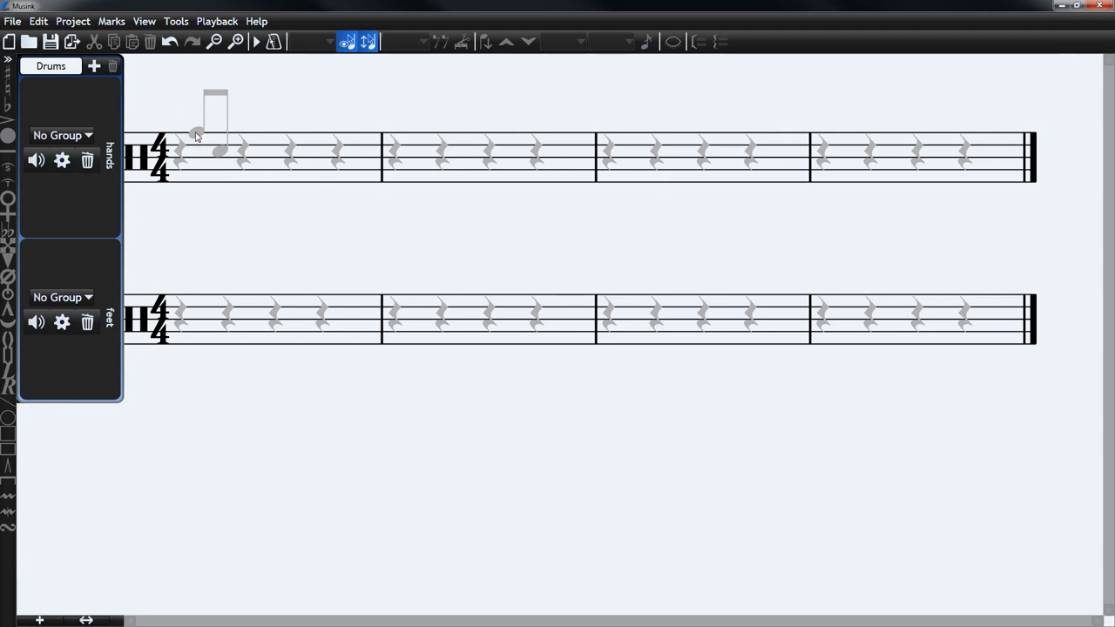
# - Place four eighth notes at the start of bar 1 on the hands stave
pyautogui.click(188, 136)
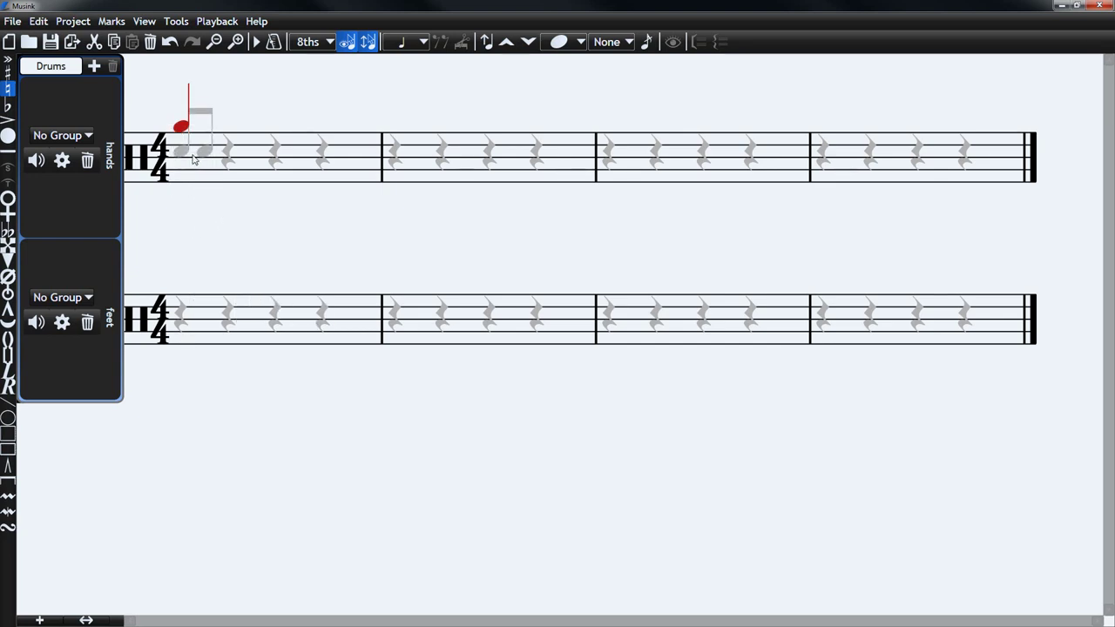
pyautogui.press('Up')
pyautogui.press('Up')
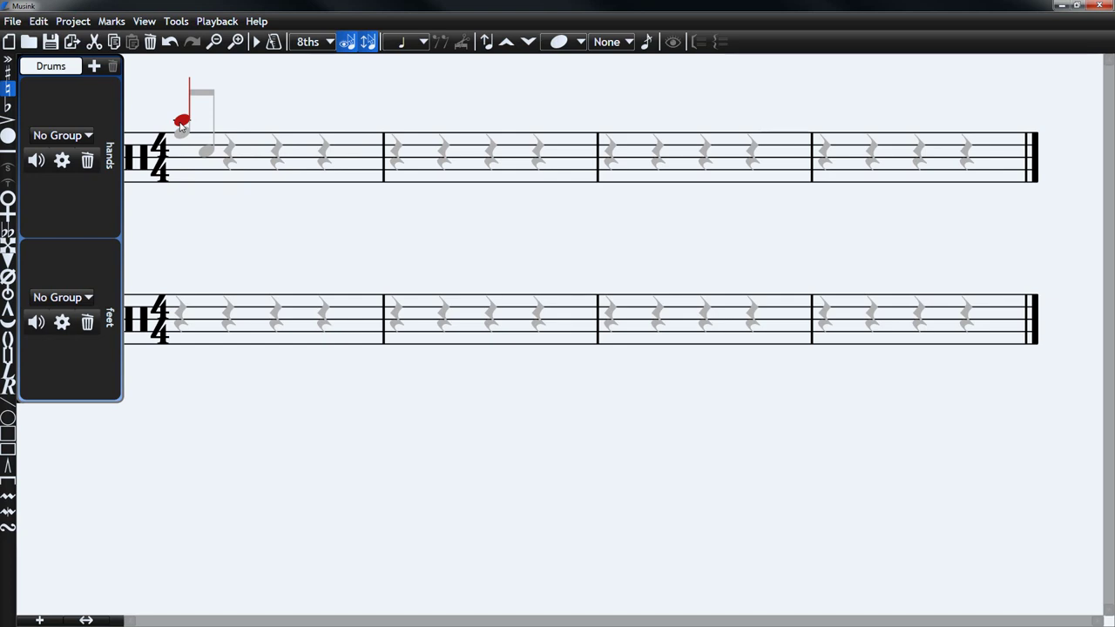
pyautogui.press('h')
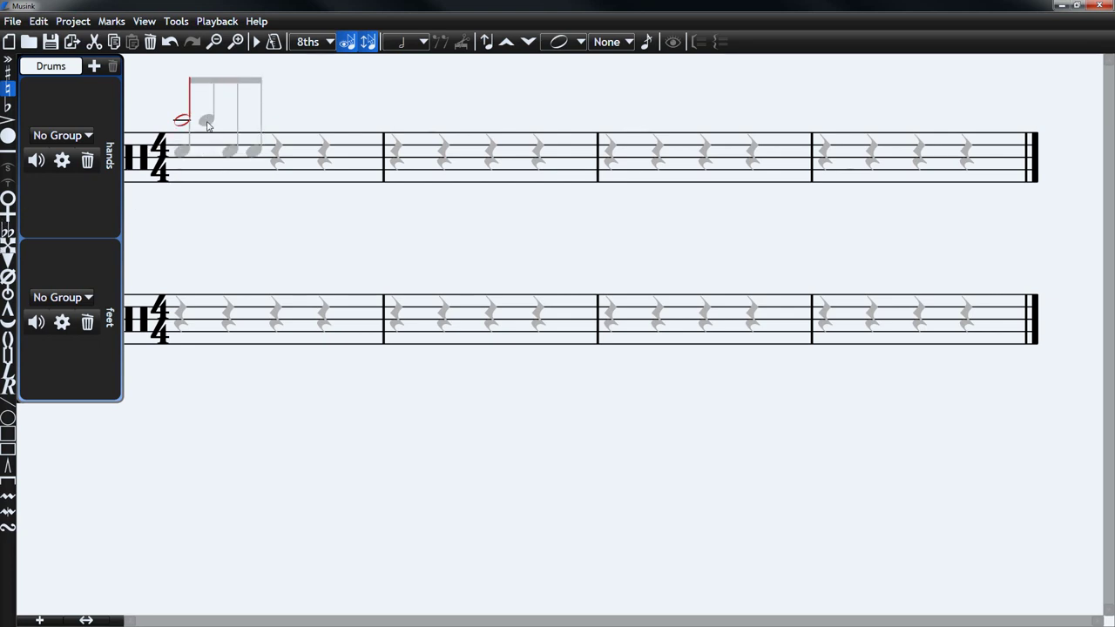
pyautogui.press('h')
pyautogui.click(210, 125)
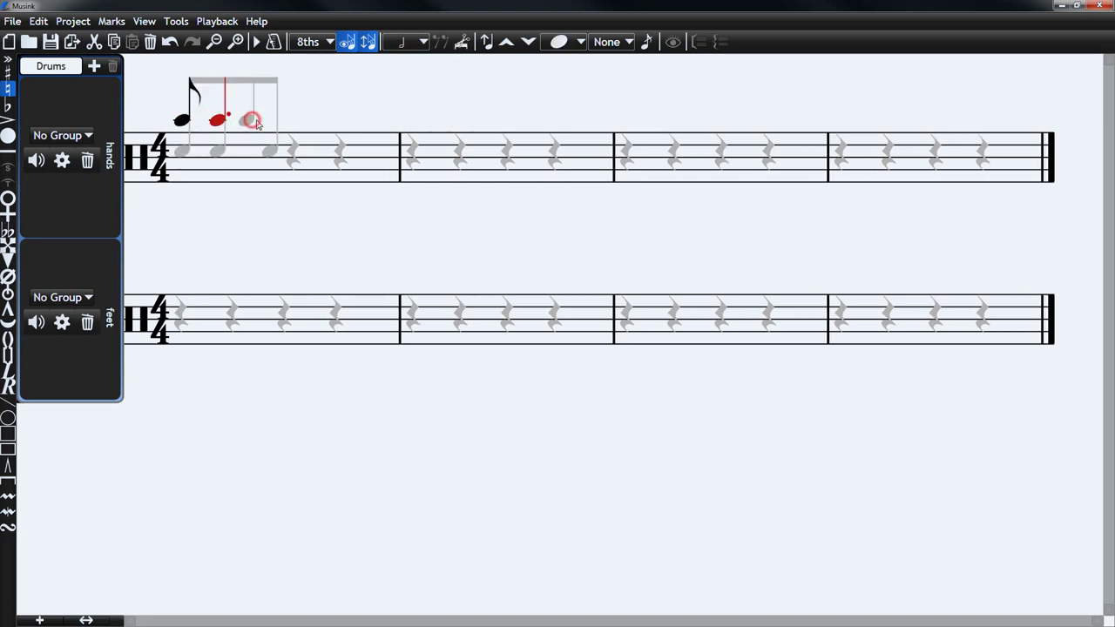
pyautogui.click(234, 124)
pyautogui.click(259, 124)
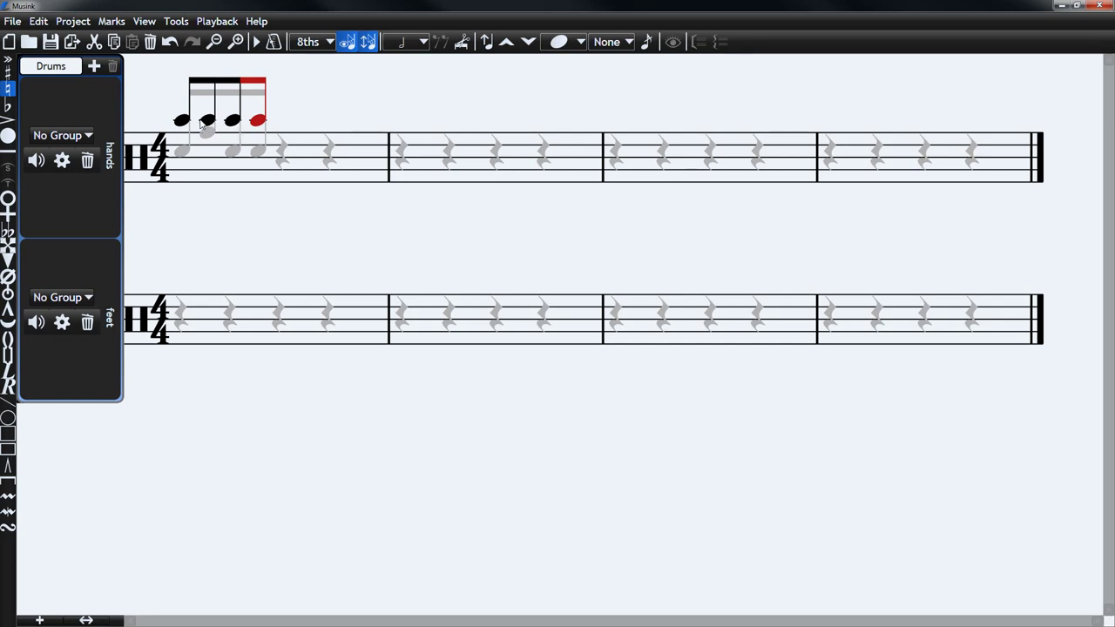
# - Lower notes two to four one step and give all four notes X noteheads
pyautogui.keyDown('shift'); pyautogui.click(209, 124); pyautogui.keyUp('shift')
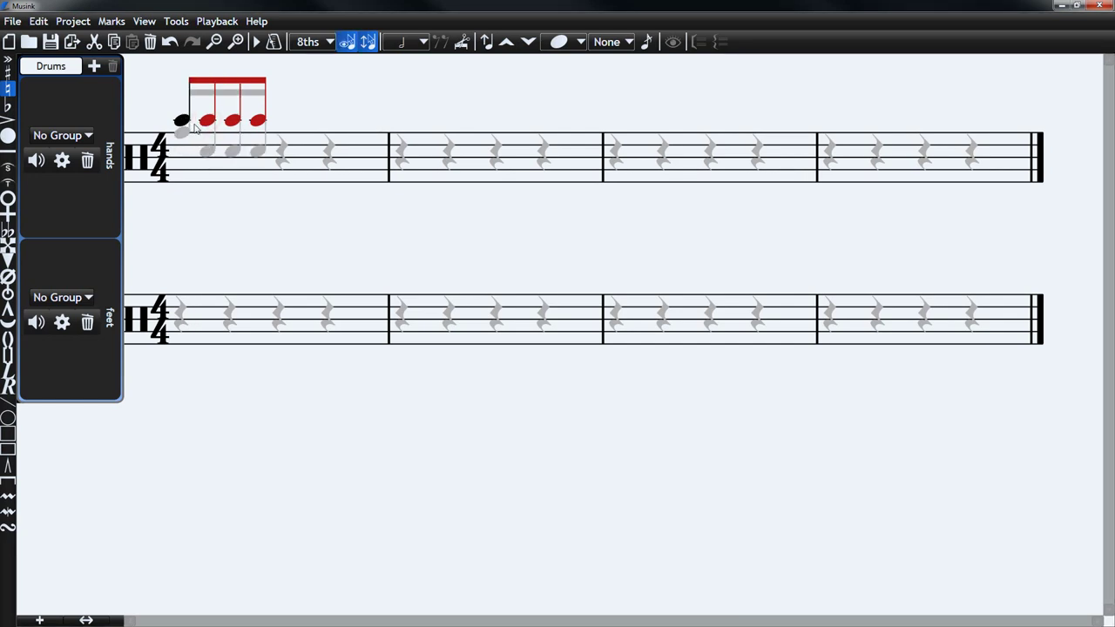
pyautogui.press('Down')
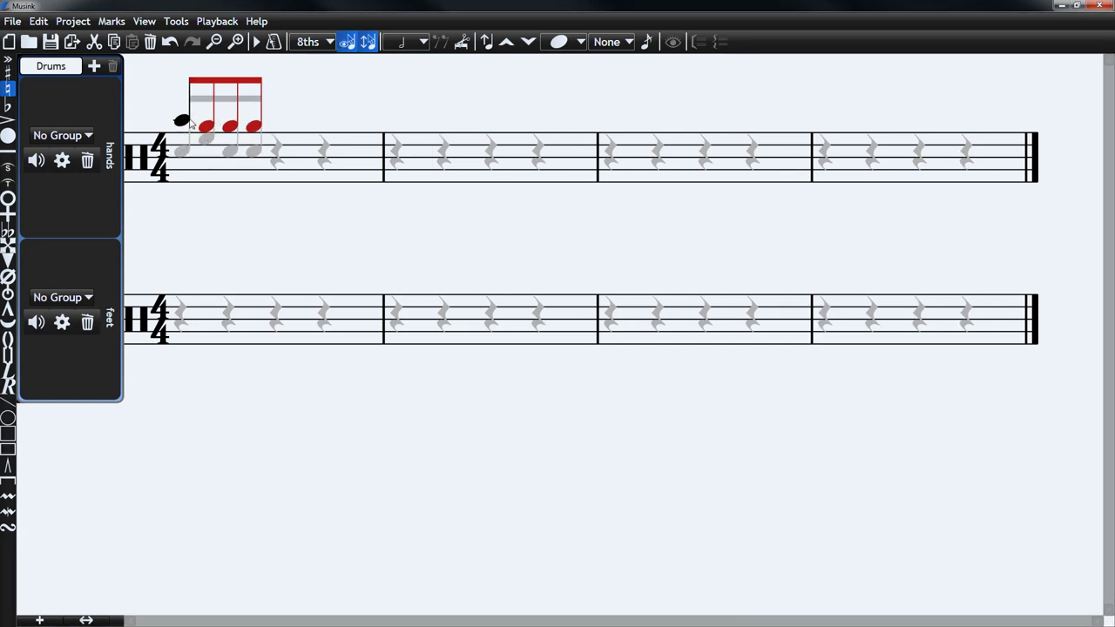
pyautogui.click(183, 121)
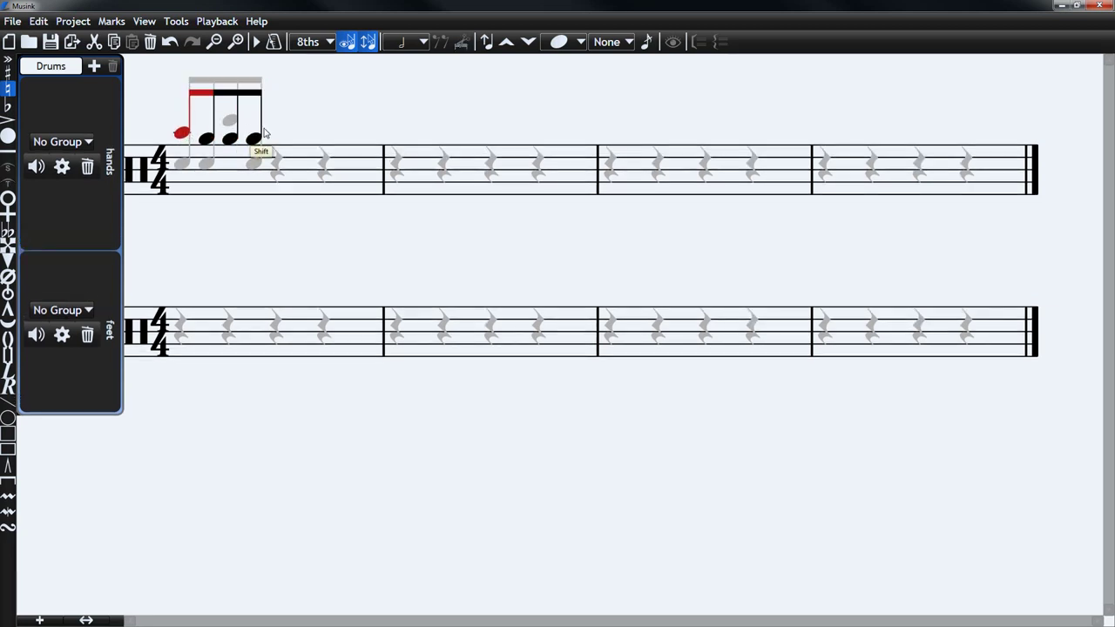
pyautogui.keyDown('shift'); pyautogui.click(256, 128); pyautogui.keyUp('shift')
pyautogui.press('ctrl')
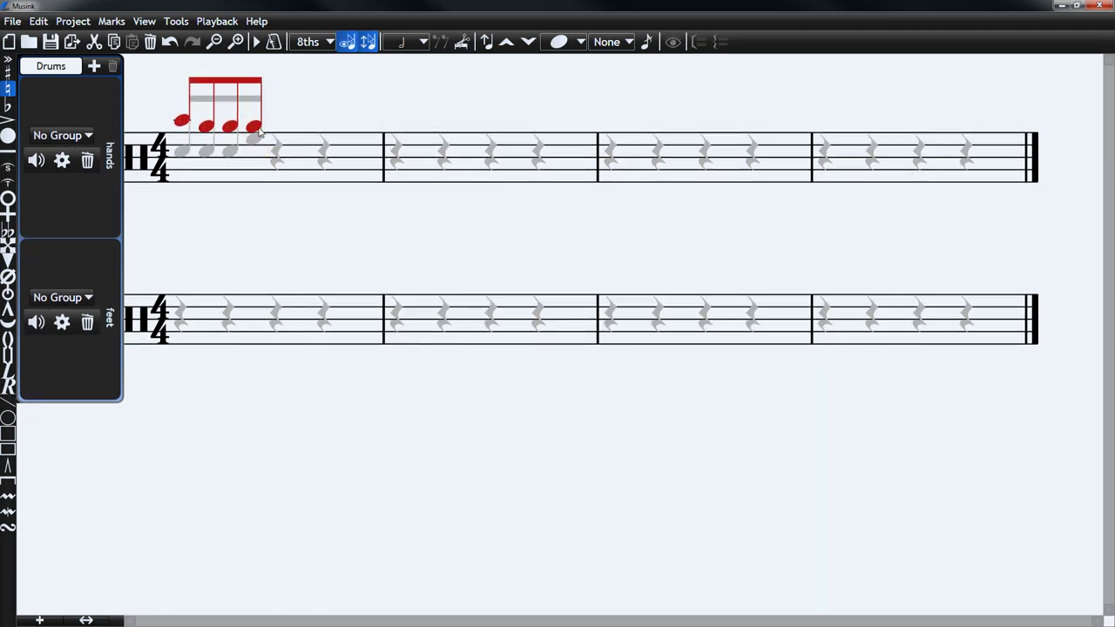
pyautogui.press('x')
pyautogui.press('ctrl')
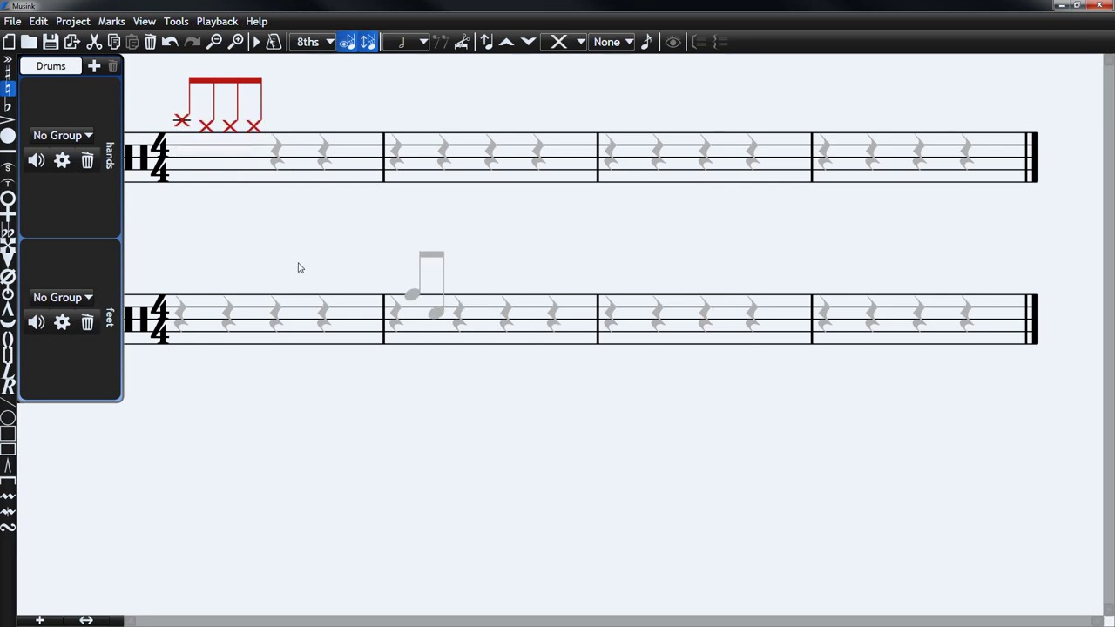
# - Play back the opening hi-hat notes twice
pyautogui.click(194, 227)
pyautogui.press('space')
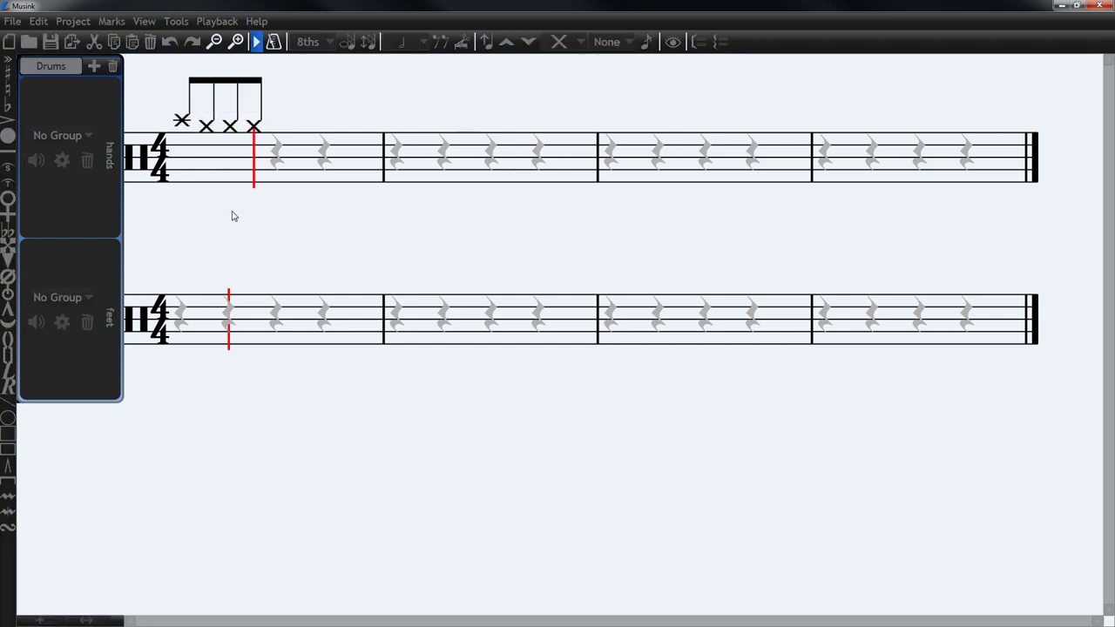
pyautogui.press('space')
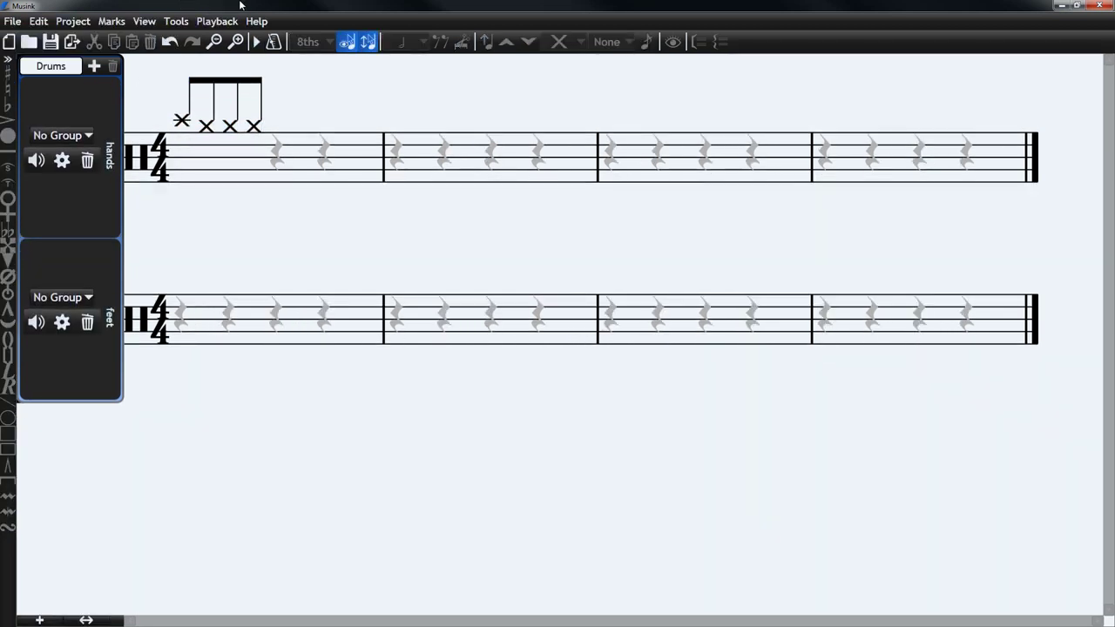
pyautogui.press('space')
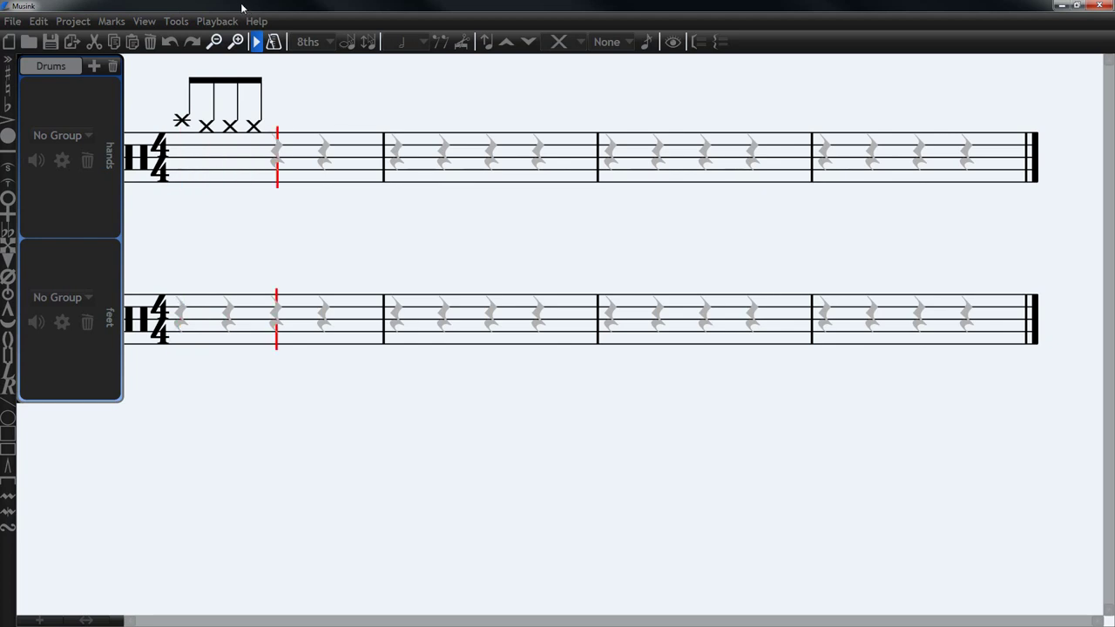
pyautogui.press('space')
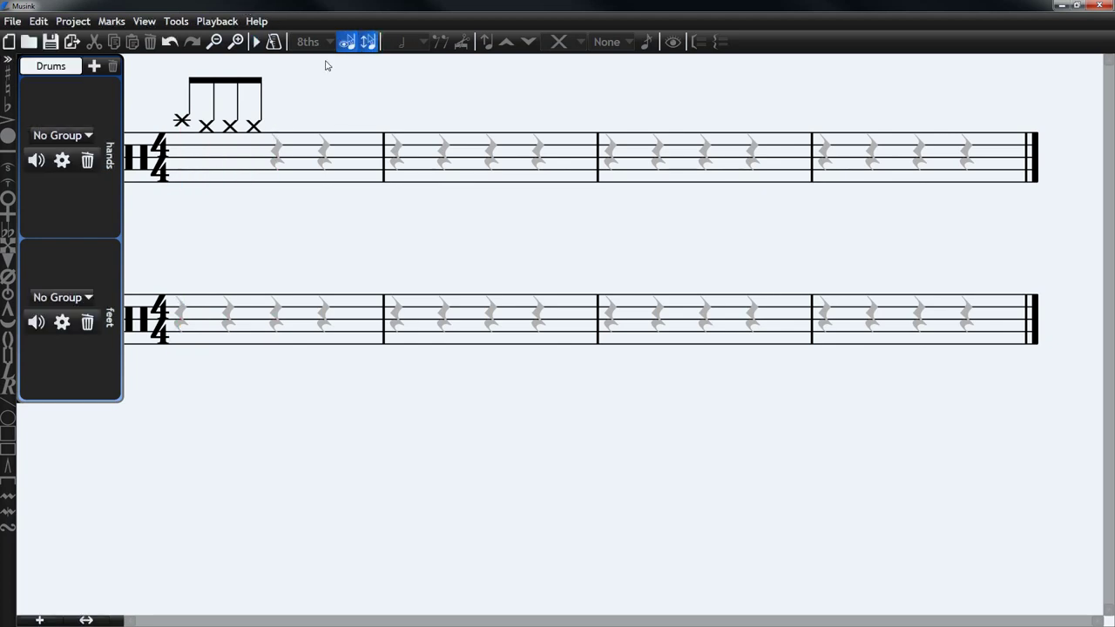
# - Add four X-notehead eighth notes on beats 3–4 of bar 1
pyautogui.click(278, 127)
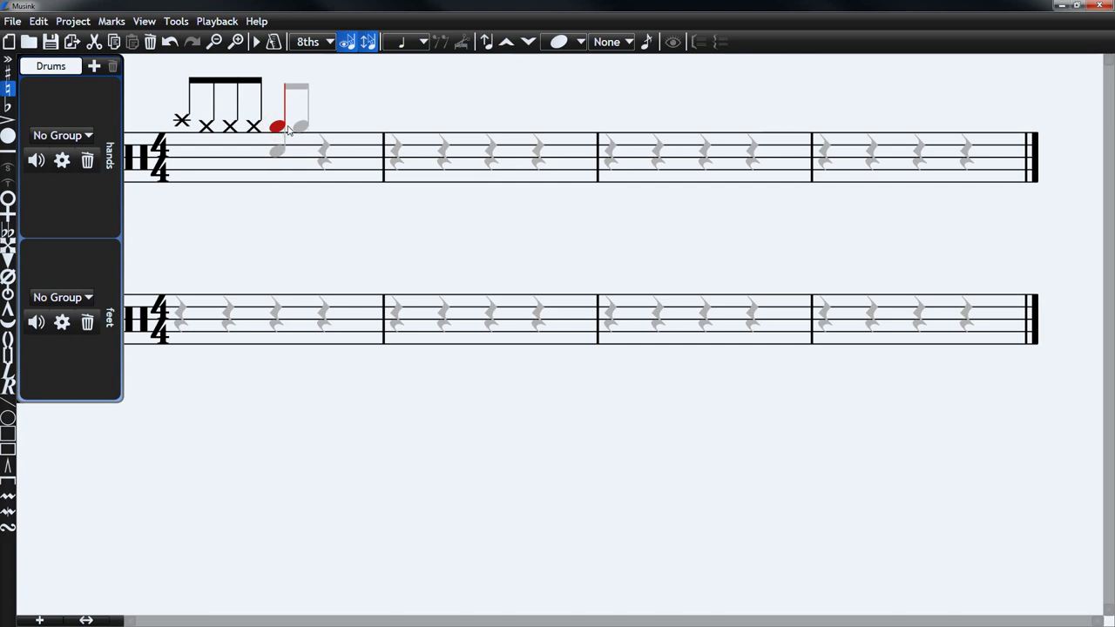
pyautogui.press('2')
pyautogui.click(302, 129)
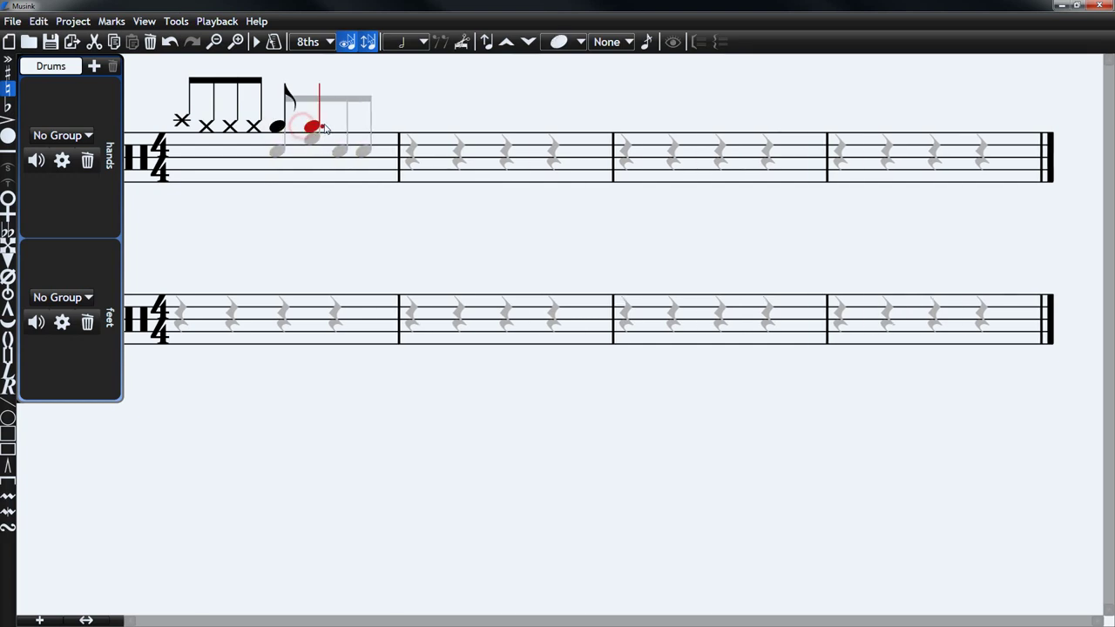
pyautogui.click(338, 128)
pyautogui.click(353, 128)
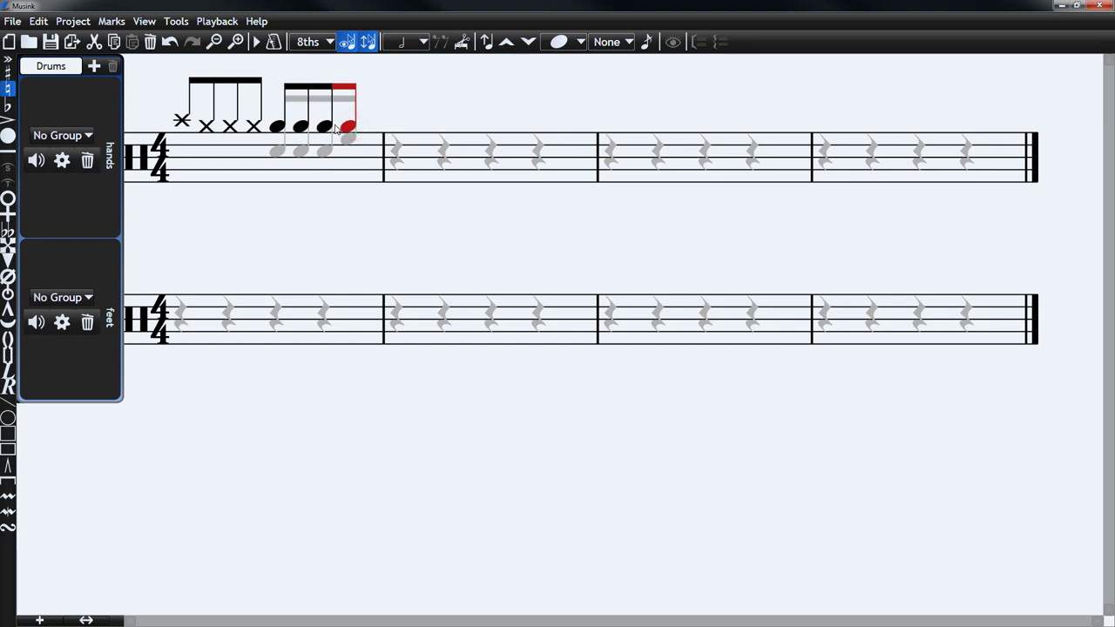
pyautogui.keyDown('shift'); pyautogui.click(281, 128); pyautogui.keyUp('shift')
pyautogui.moveTo(283, 129); pyautogui.dragTo(288, 131)
pyautogui.press('x')
pyautogui.scroll(-1, 570, 63)
pyautogui.click(577, 43)
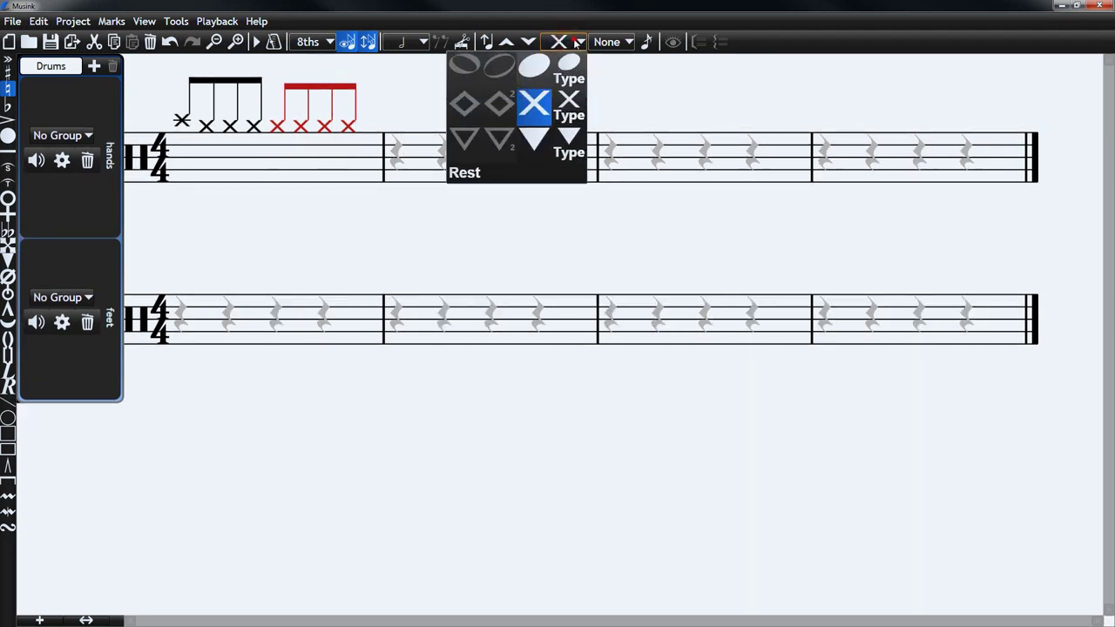
pyautogui.click(421, 43)
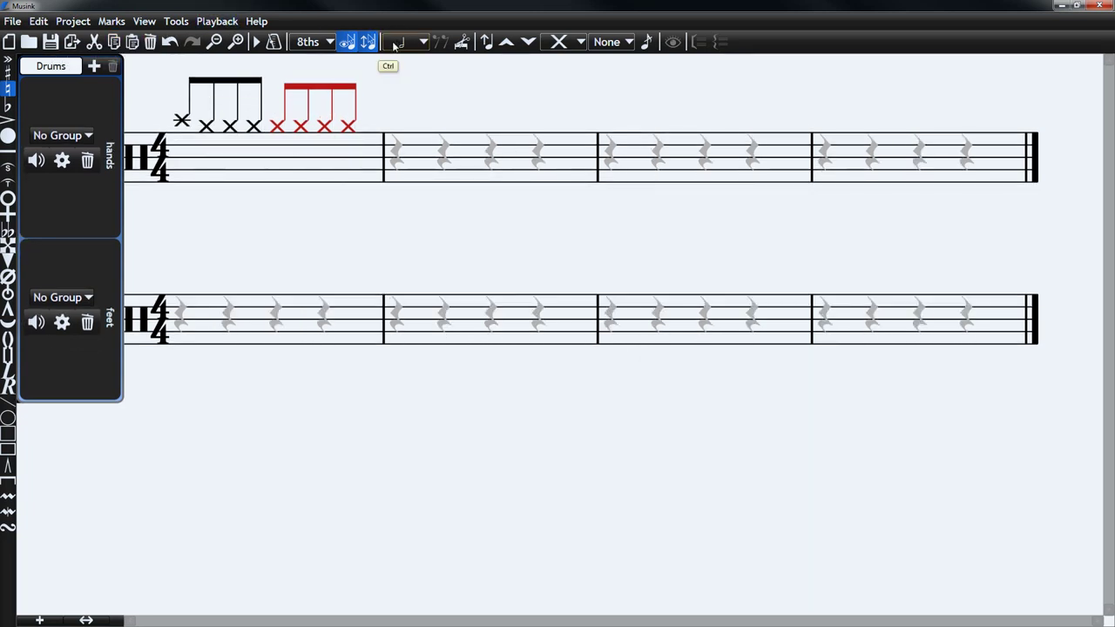
# - Paste the hi-hat group on beats 1 and 3 of bars 2 and 3
pyautogui.hotkey('ctrl', 'v')
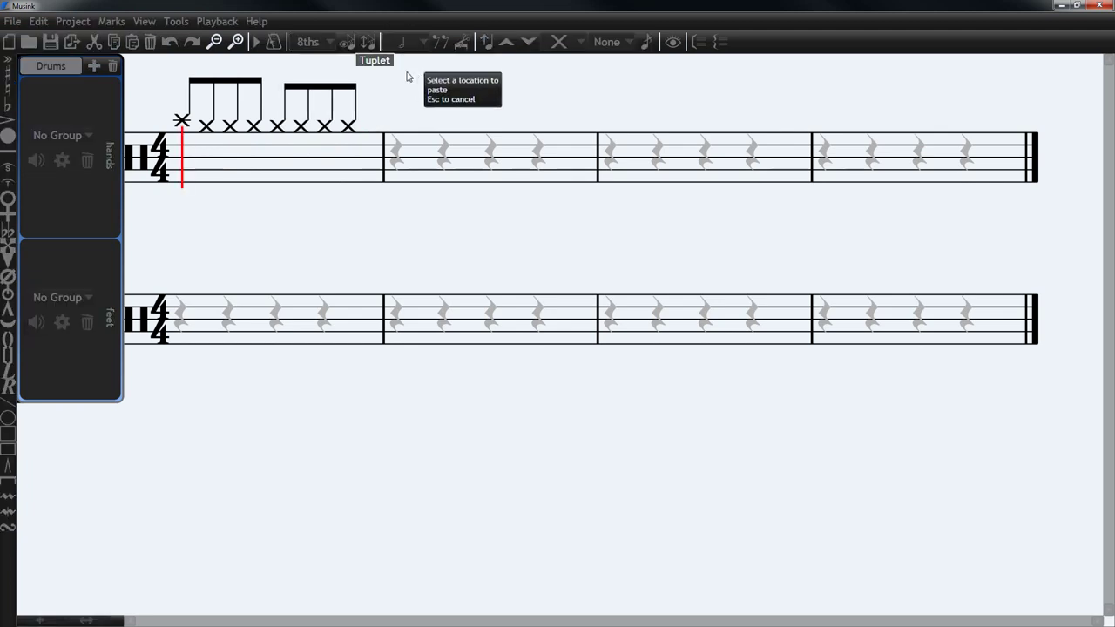
pyautogui.click(397, 162)
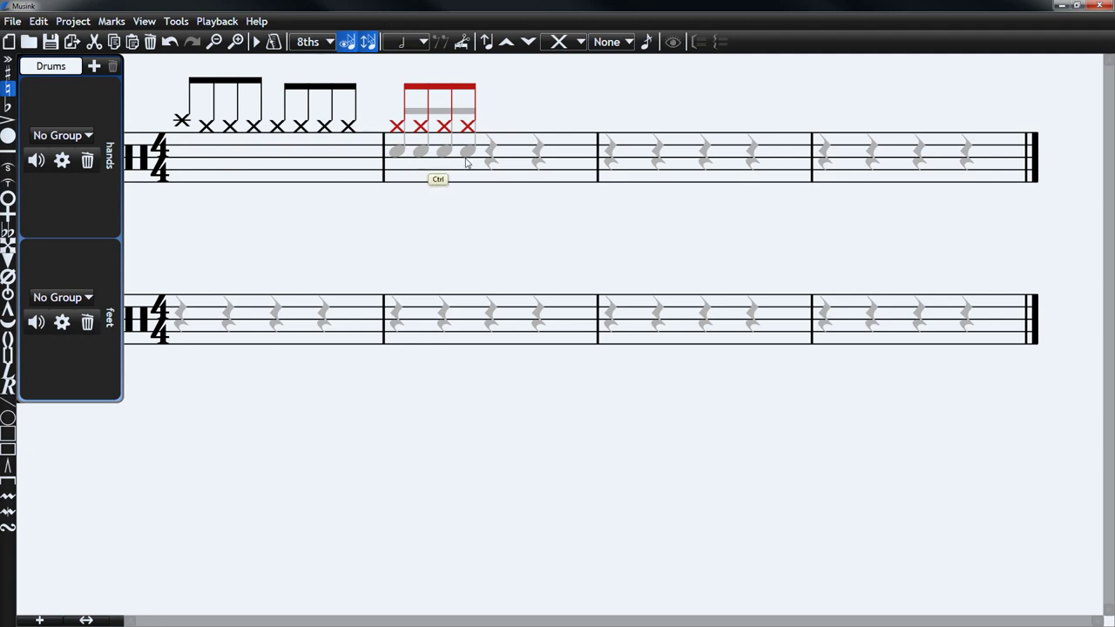
pyautogui.hotkey('ctrl', 'v')
pyautogui.click(493, 166)
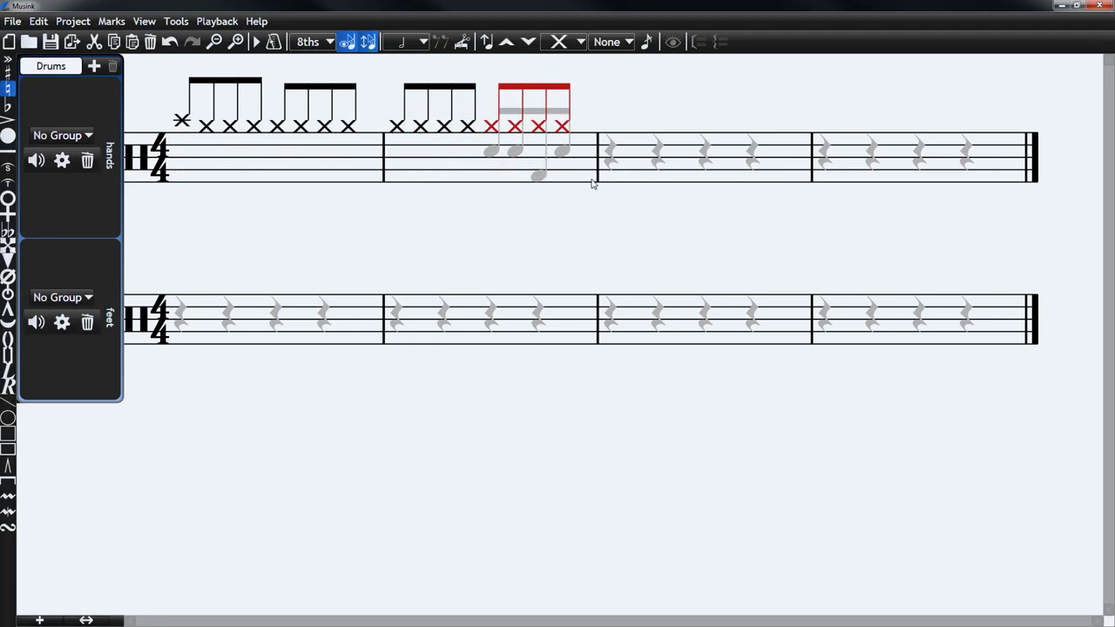
pyautogui.hotkey('ctrl', 'v')
pyautogui.click(641, 183)
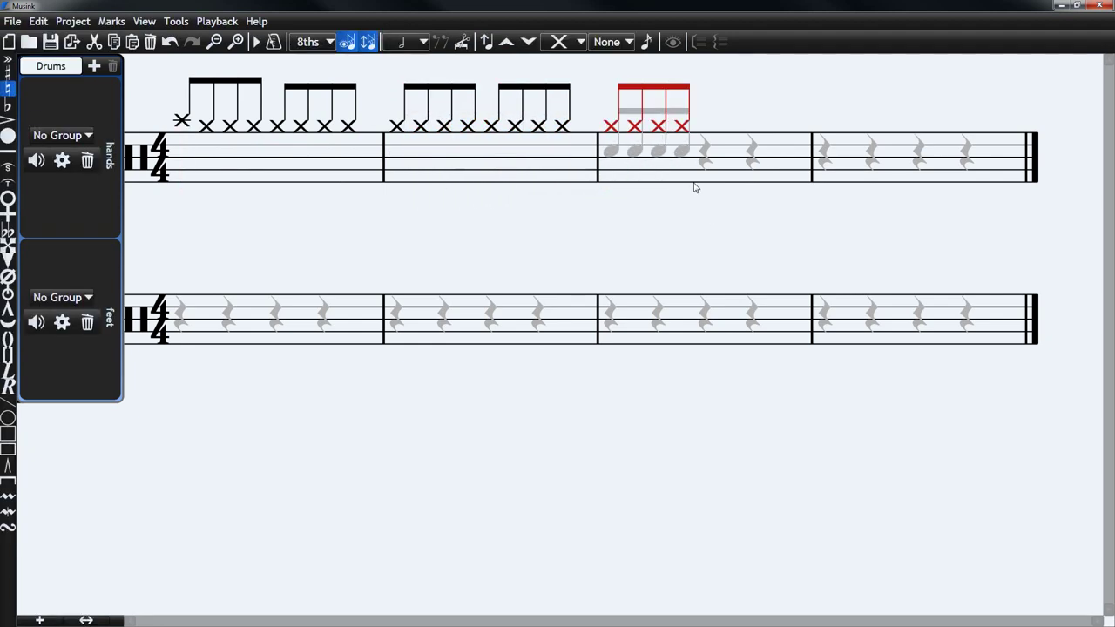
pyautogui.hotkey('ctrl', 'v')
pyautogui.click(704, 177)
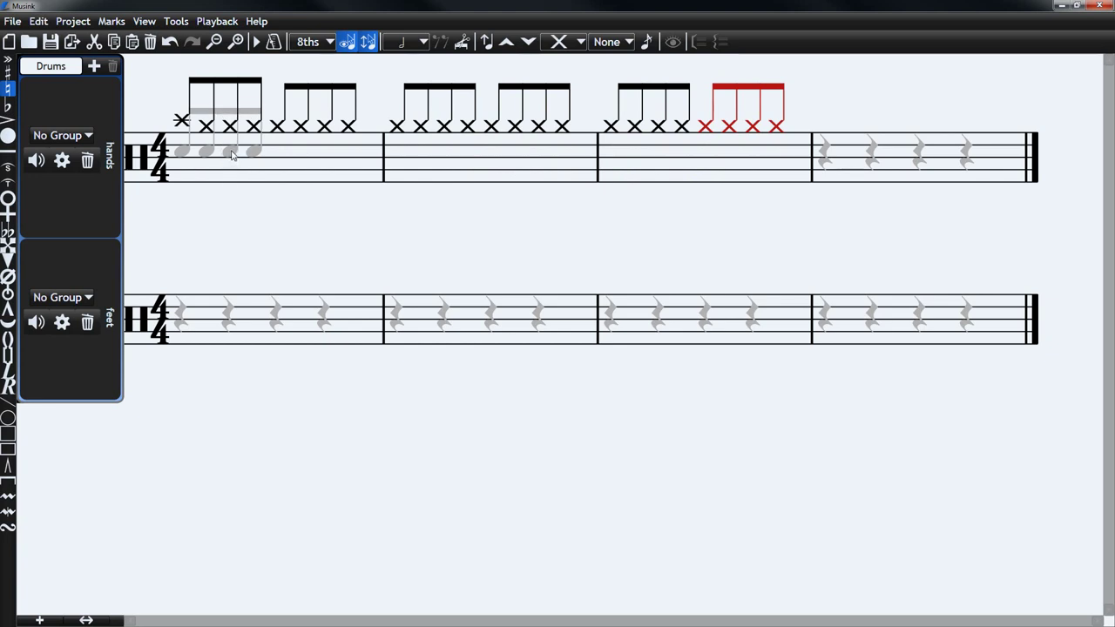
# - Add snare quarter notes on beats 2 and 4 of bars 1–3
pyautogui.click(229, 153)
pyautogui.click(324, 151)
pyautogui.click(444, 151)
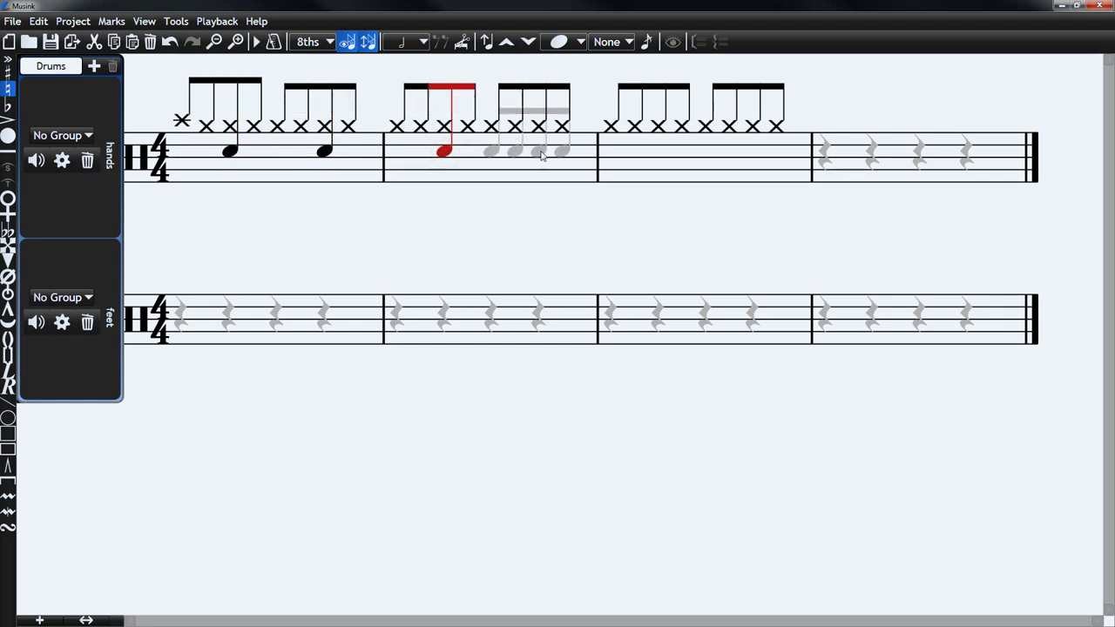
pyautogui.click(539, 150)
pyautogui.click(658, 157)
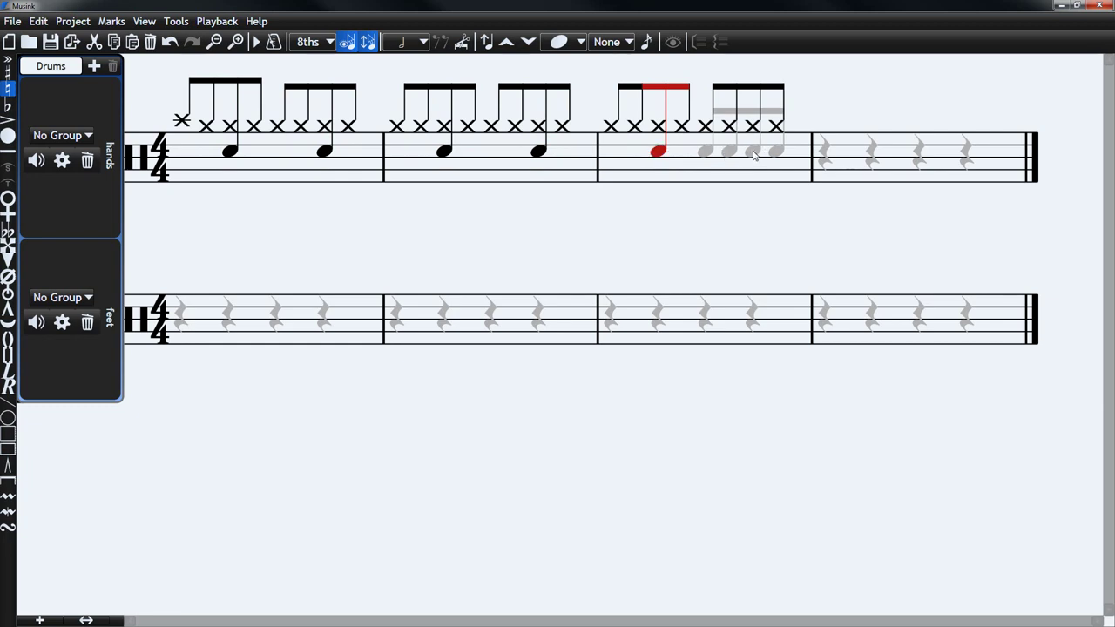
pyautogui.click(753, 152)
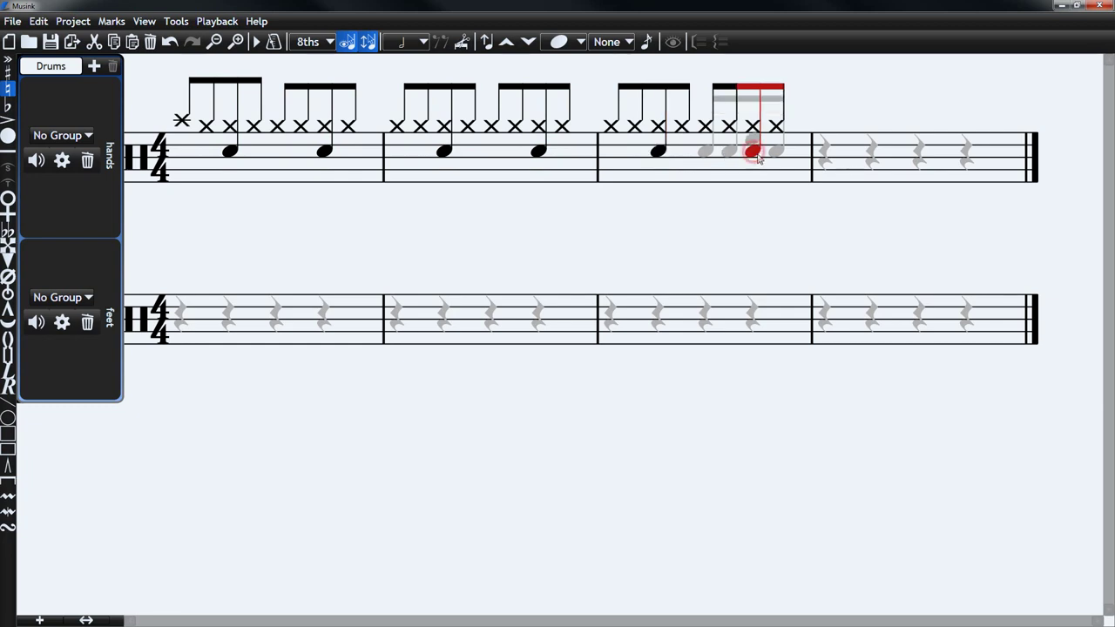
pyautogui.click(622, 421)
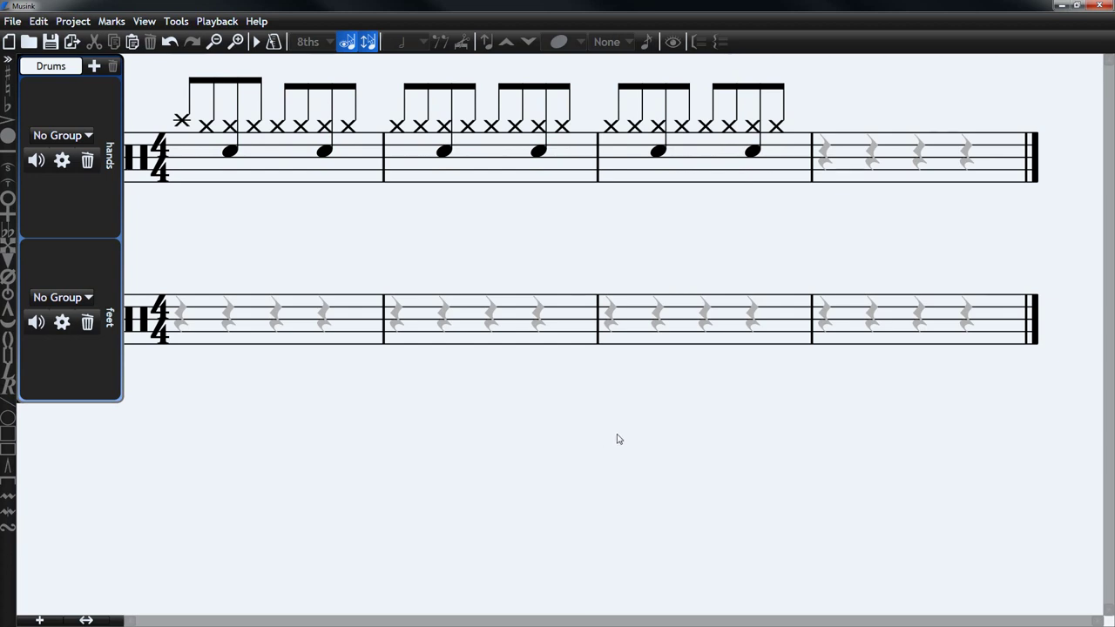
# - Start score playback, then lower the metronome volume slider to 27
pyautogui.press('space')
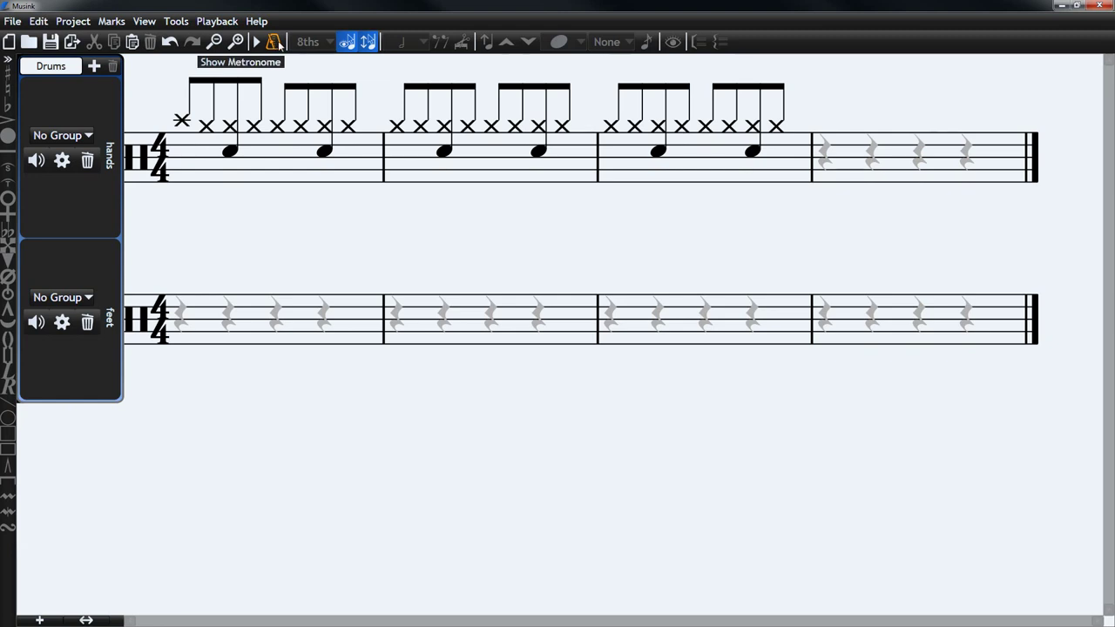
pyautogui.click(274, 41)
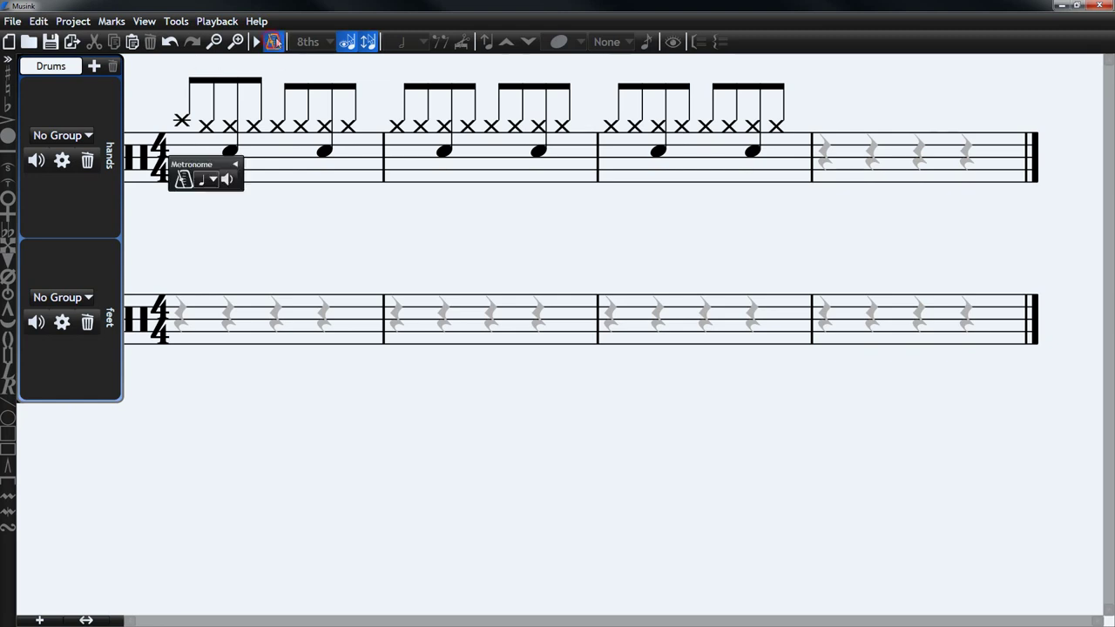
pyautogui.click(229, 181)
pyautogui.moveTo(230, 139); pyautogui.dragTo(187, 222)
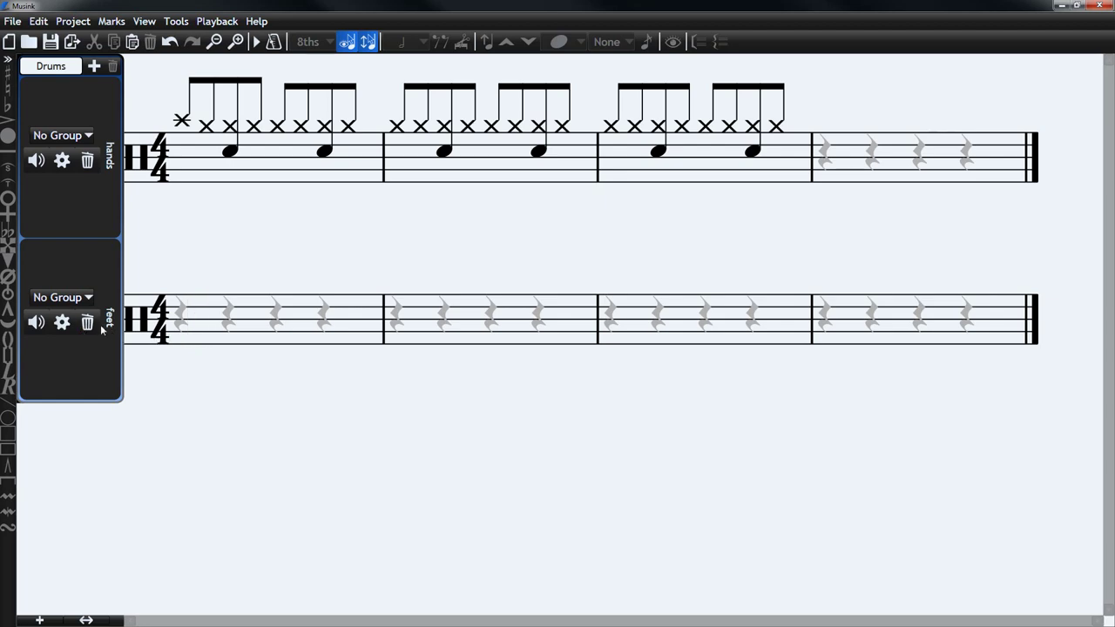
# - Change the feet stave settings so the default stem direction is Down
pyautogui.click(67, 330)
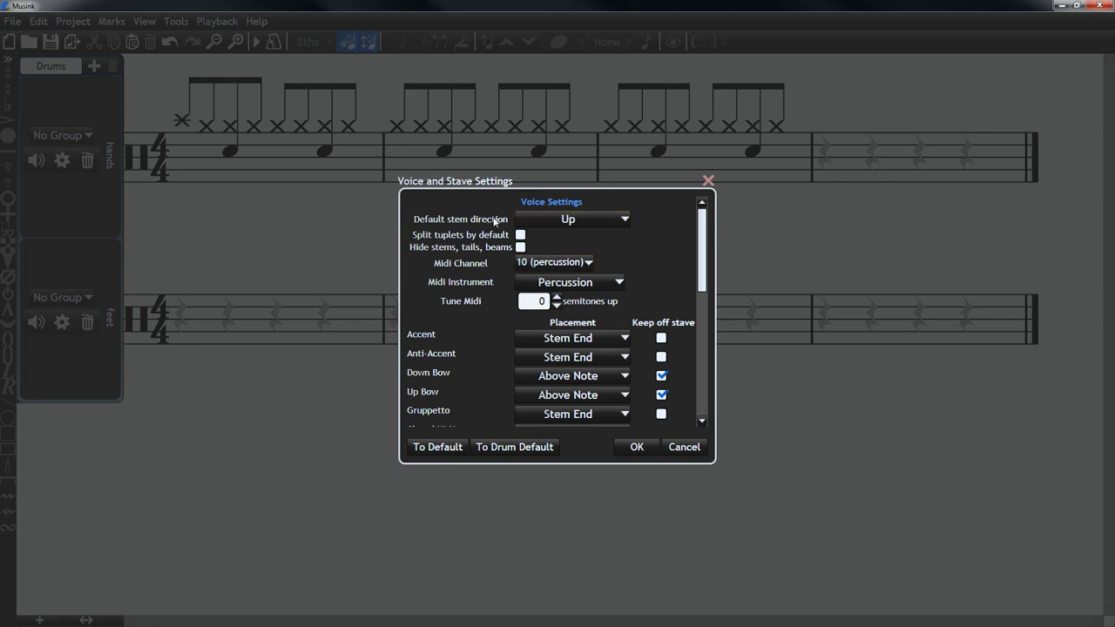
pyautogui.click(569, 218)
pyautogui.click(562, 250)
pyautogui.click(637, 448)
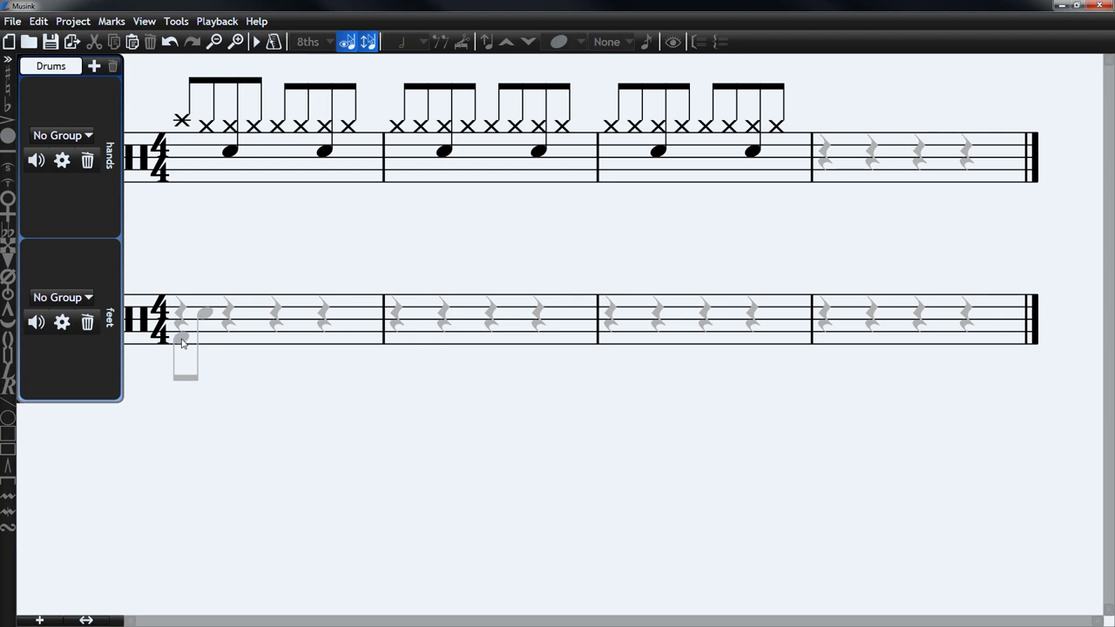
# - Enter bass drum quarters on beats one and three of bar 1 and four eighths in bar 2
pyautogui.click(180, 338)
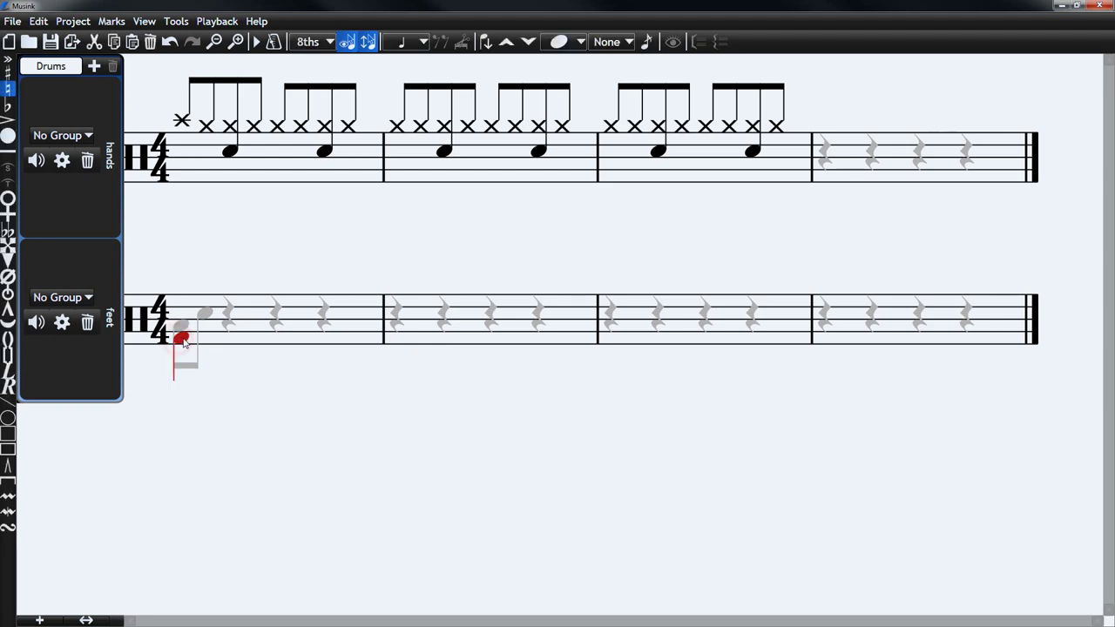
pyautogui.click(275, 340)
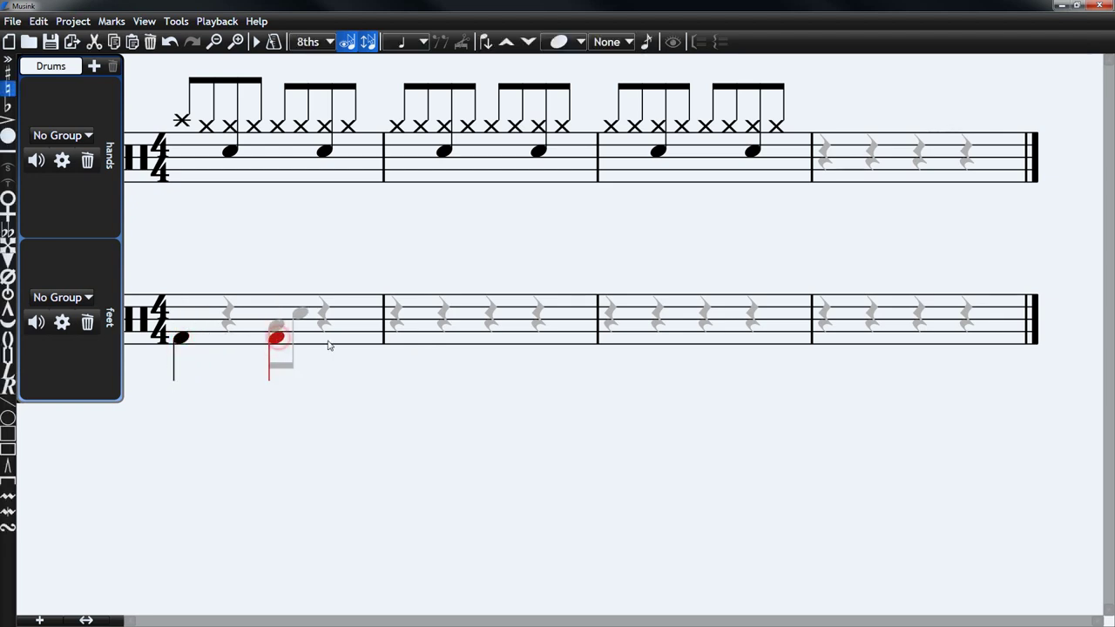
pyautogui.click(397, 339)
pyautogui.click(420, 338)
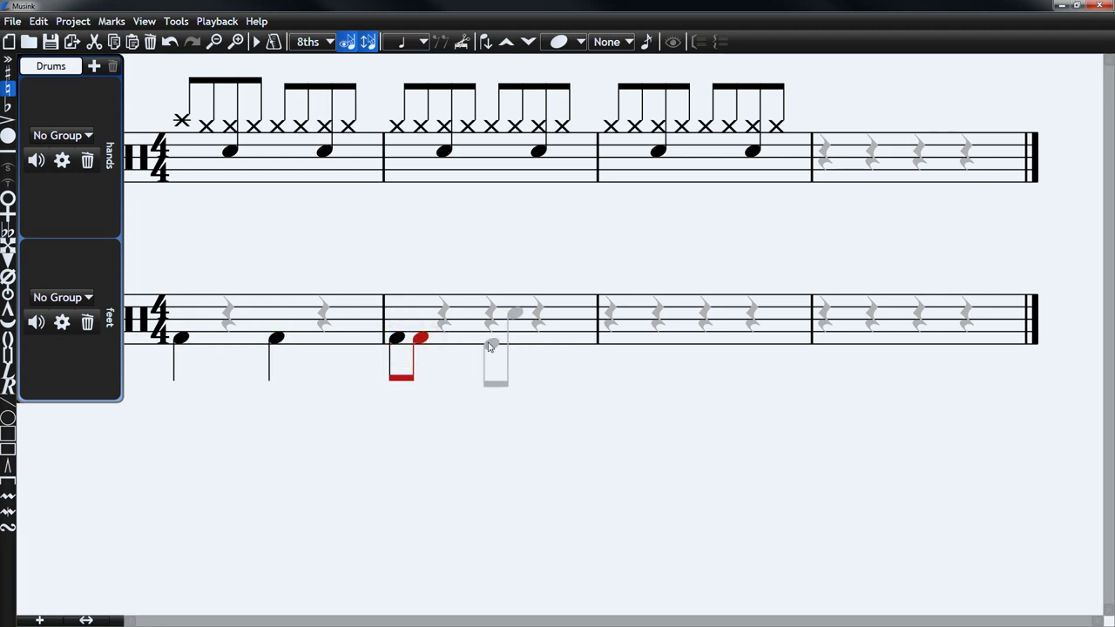
pyautogui.click(467, 339)
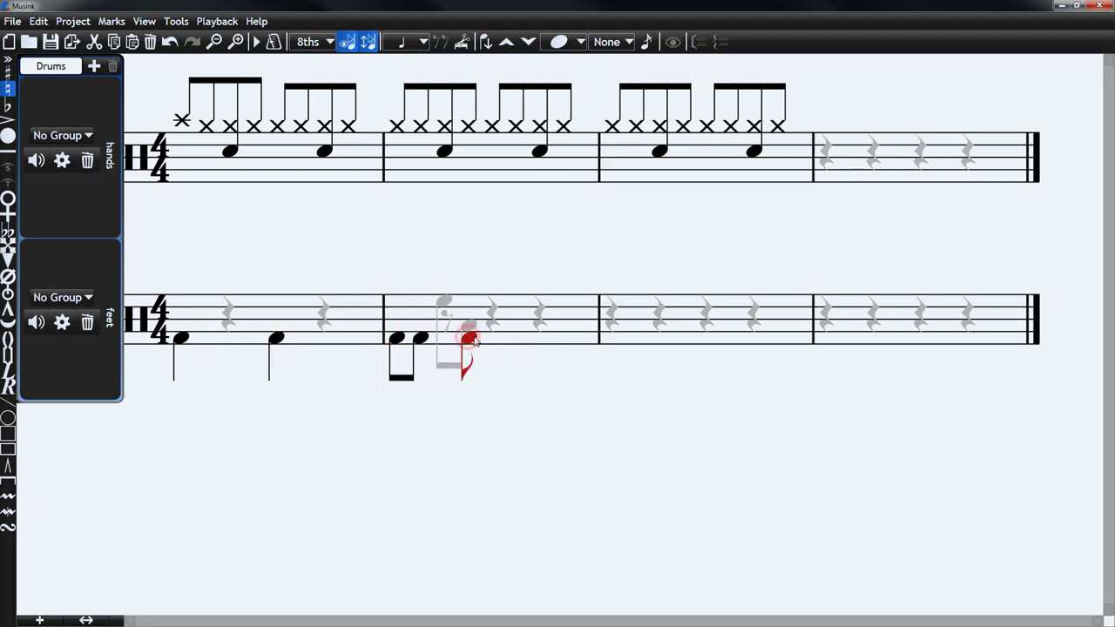
pyautogui.click(520, 340)
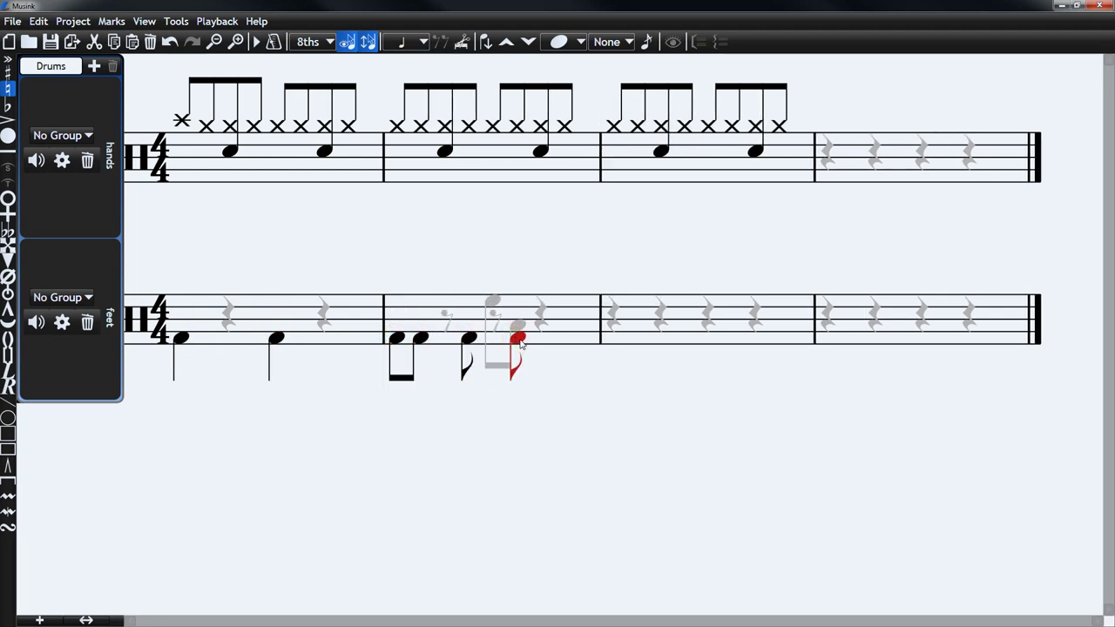
# - Fill beats one and three of feet bar 3 with sixteenth-note bass drum hits, then deselect
pyautogui.click(627, 346)
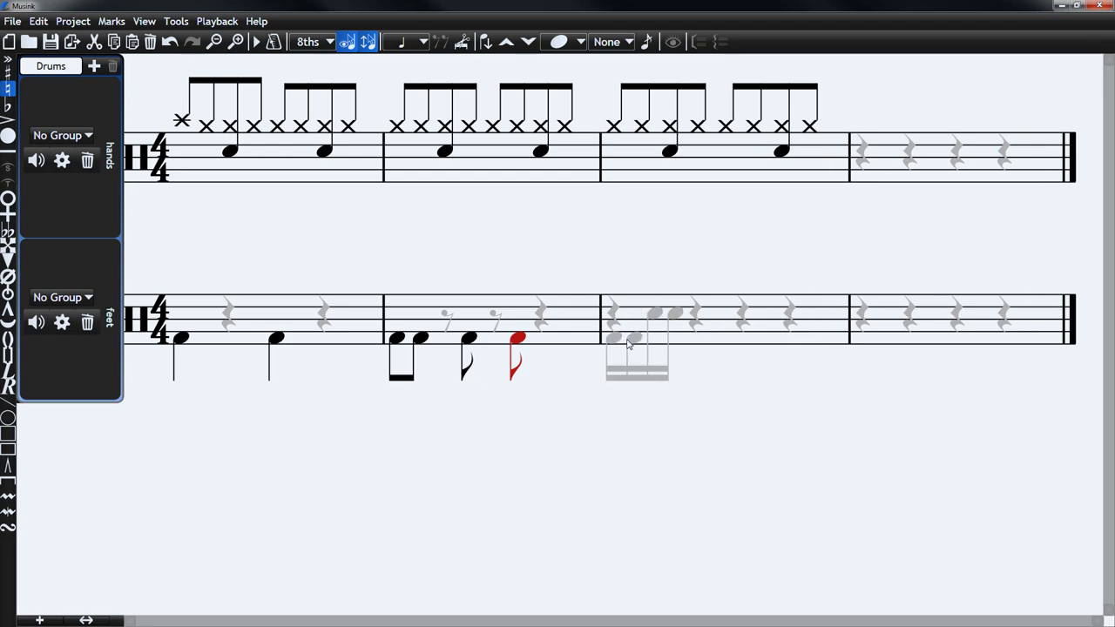
pyautogui.click(627, 345)
pyautogui.click(649, 345)
pyautogui.click(665, 345)
pyautogui.click(686, 345)
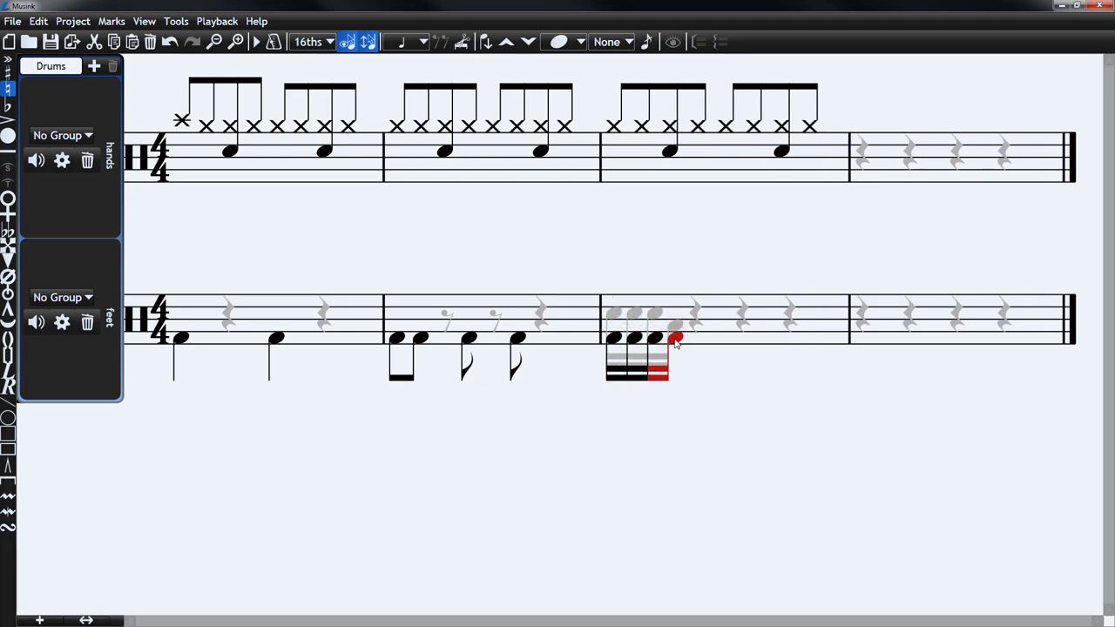
pyautogui.click(744, 341)
pyautogui.click(764, 342)
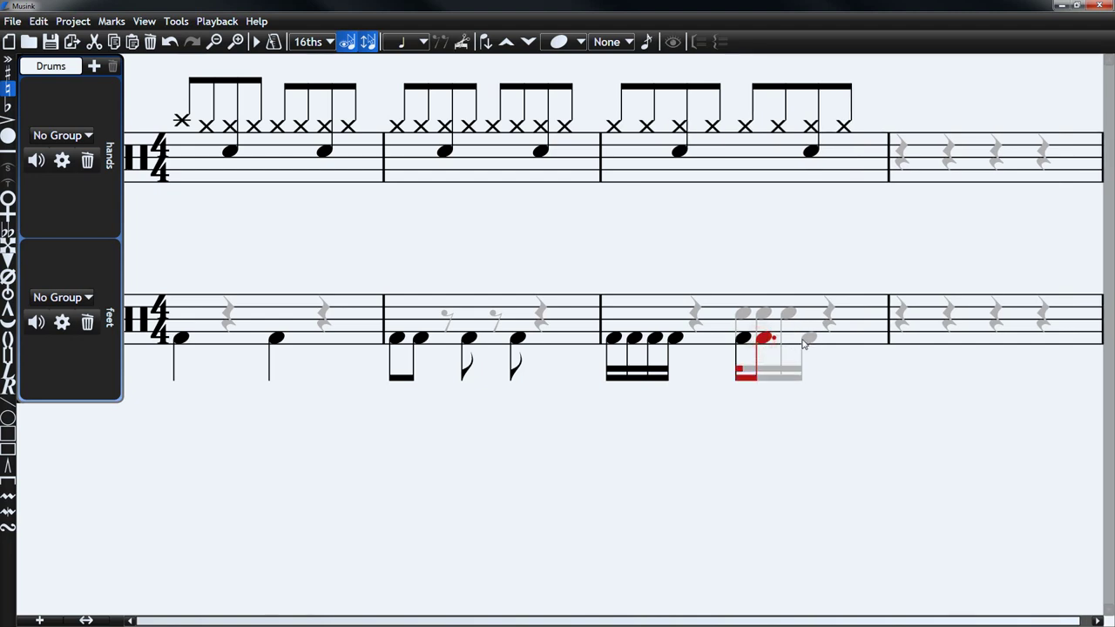
pyautogui.click(804, 341)
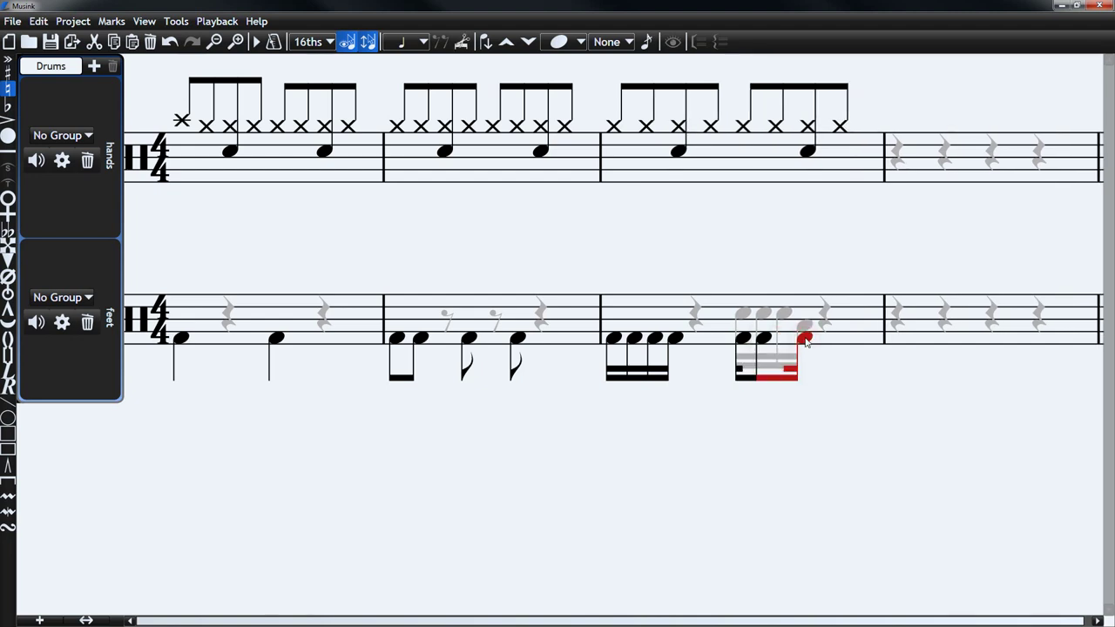
pyautogui.click(857, 405)
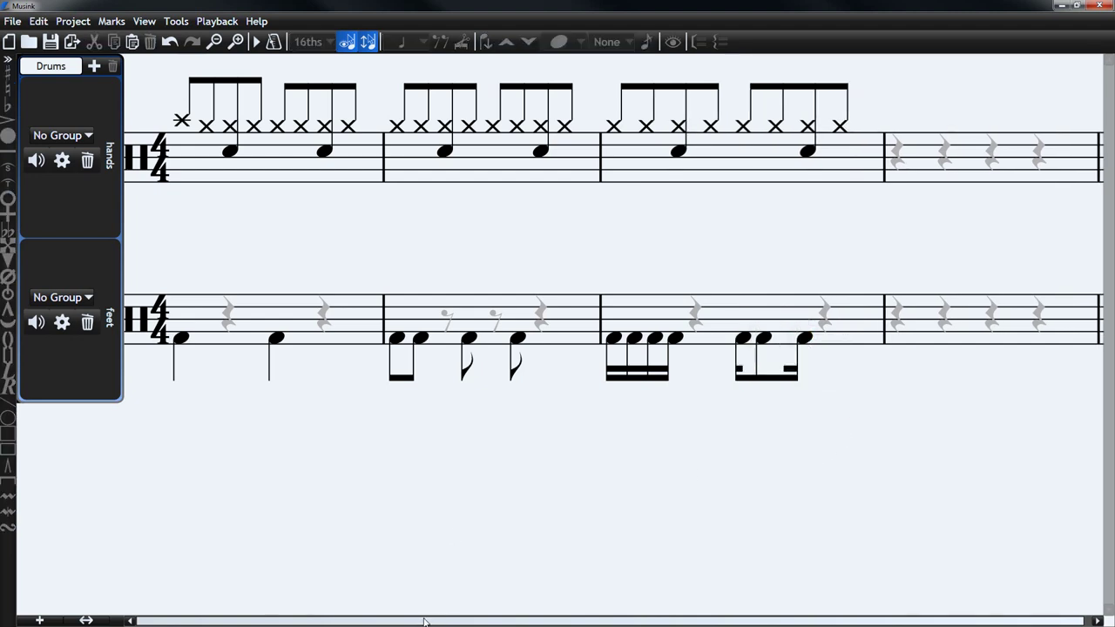
pyautogui.moveTo(424, 621); pyautogui.dragTo(455, 620)
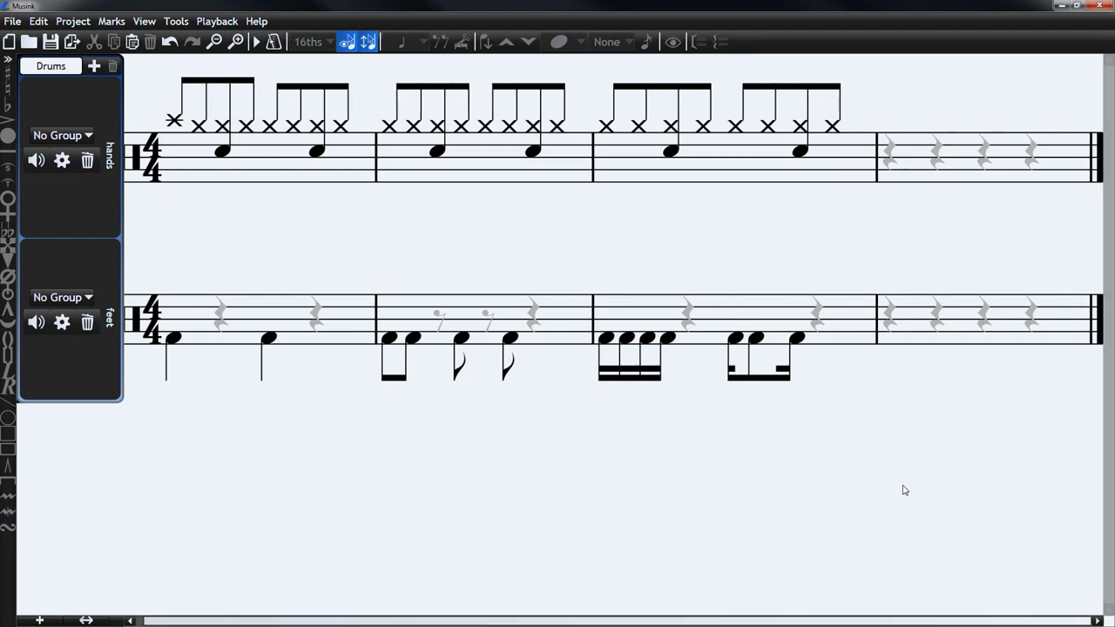
# - Begin the hands bar 4 fill with notes on beats one and two plus two sixteenths
pyautogui.click(905, 155)
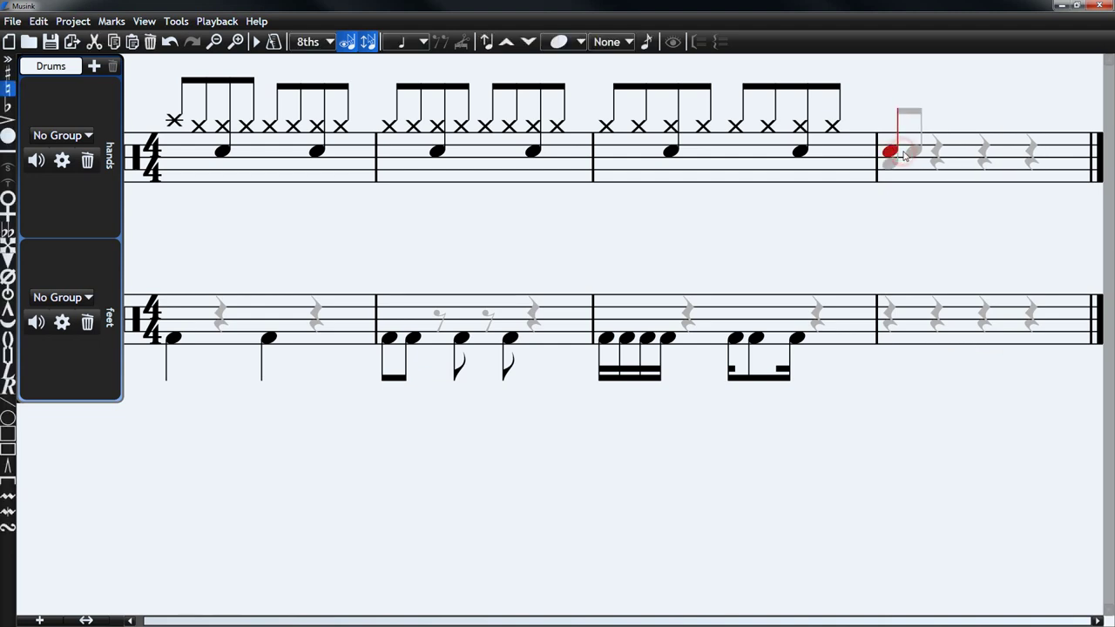
pyautogui.click(950, 155)
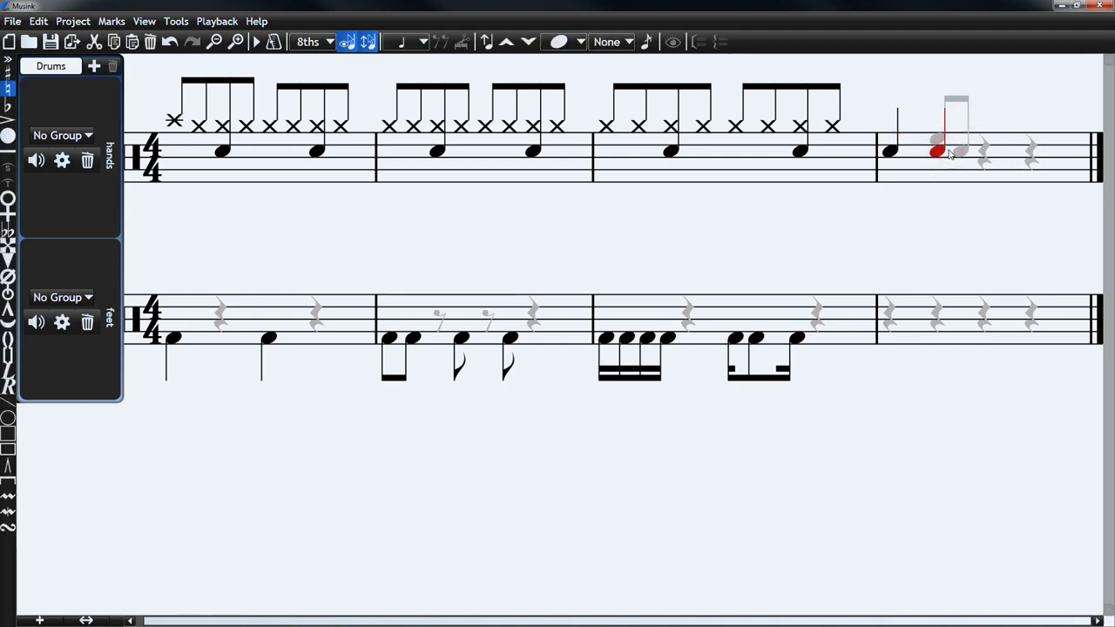
pyautogui.scroll(-1, 961, 153)
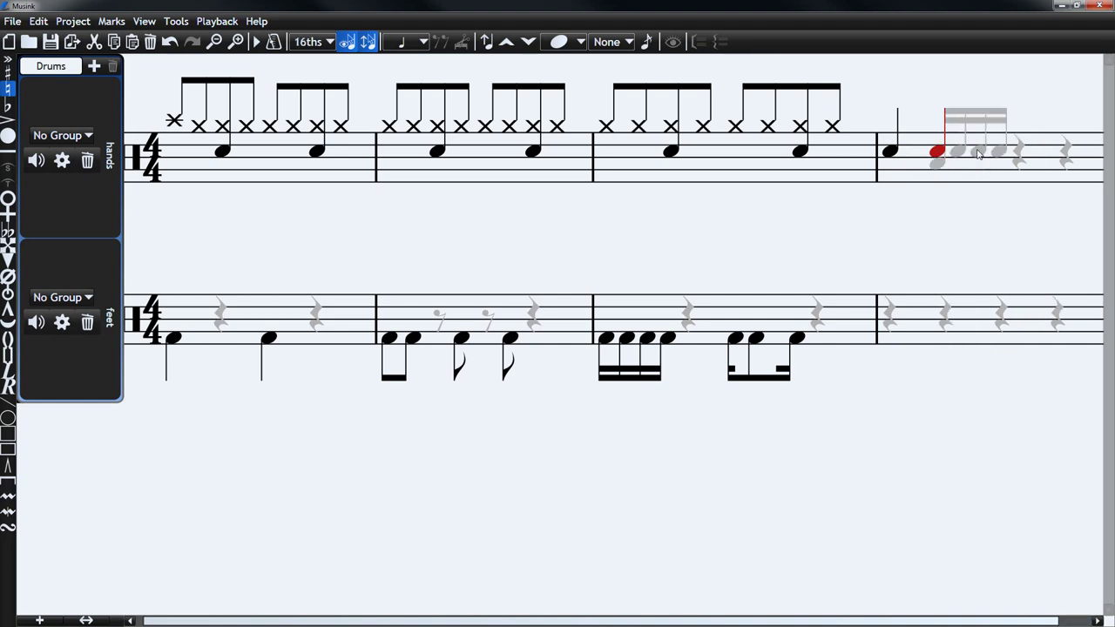
pyautogui.click(979, 153)
pyautogui.click(999, 153)
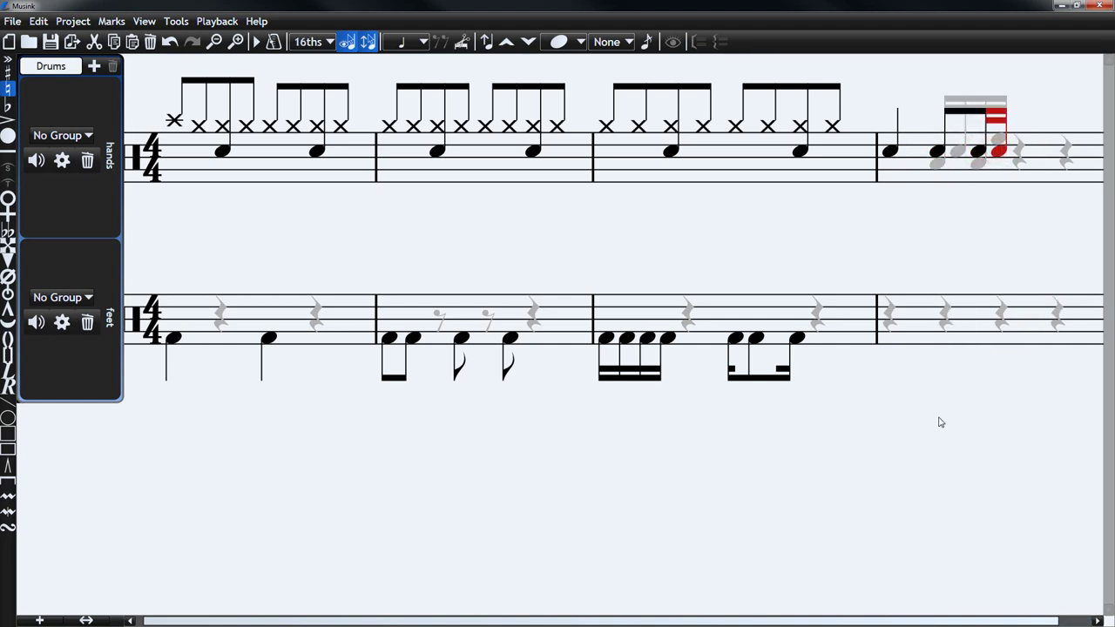
pyautogui.moveTo(854, 623); pyautogui.dragTo(887, 623)
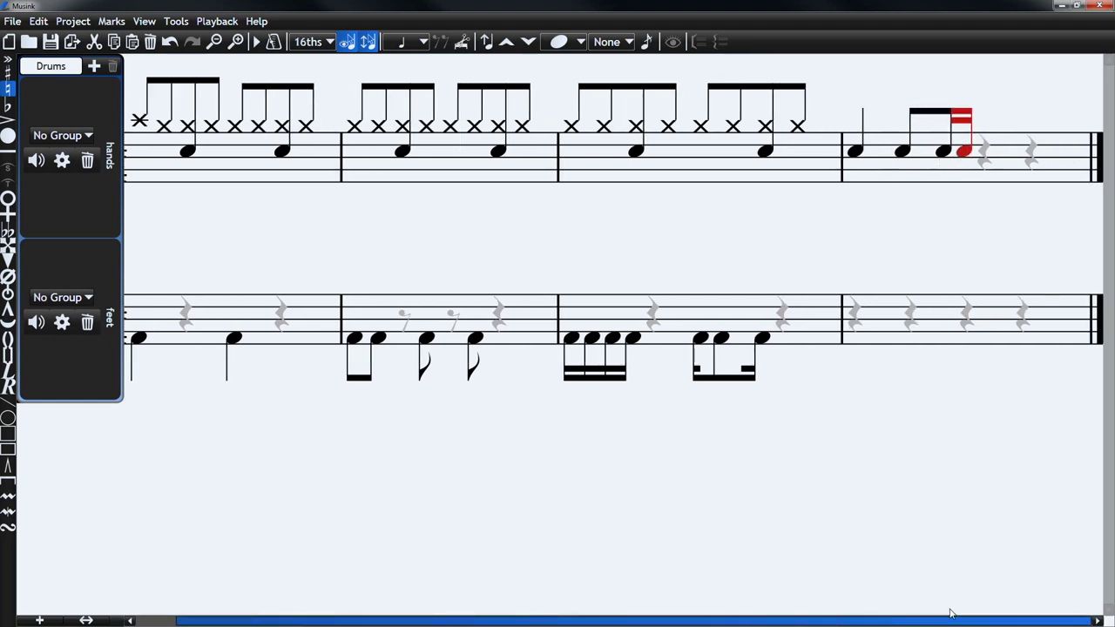
# - Add sixteenth-note runs across the toms to complete bar 4, then end note entry
pyautogui.click(999, 142)
pyautogui.click(1002, 142)
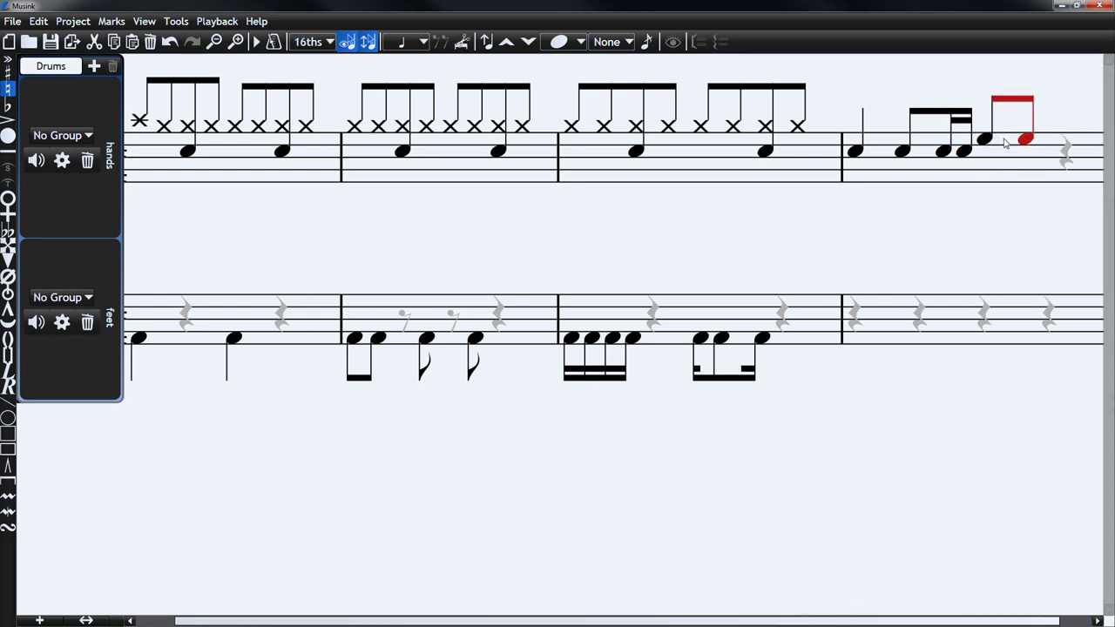
pyautogui.click(1004, 143)
pyautogui.click(1045, 139)
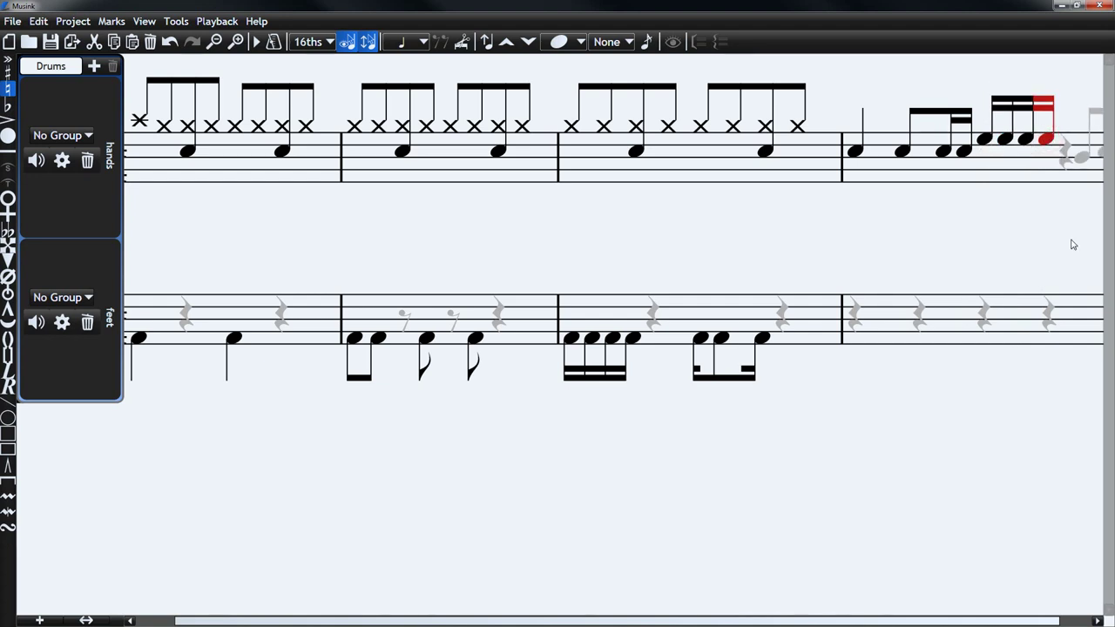
pyautogui.hscroll(1, 939, 622)
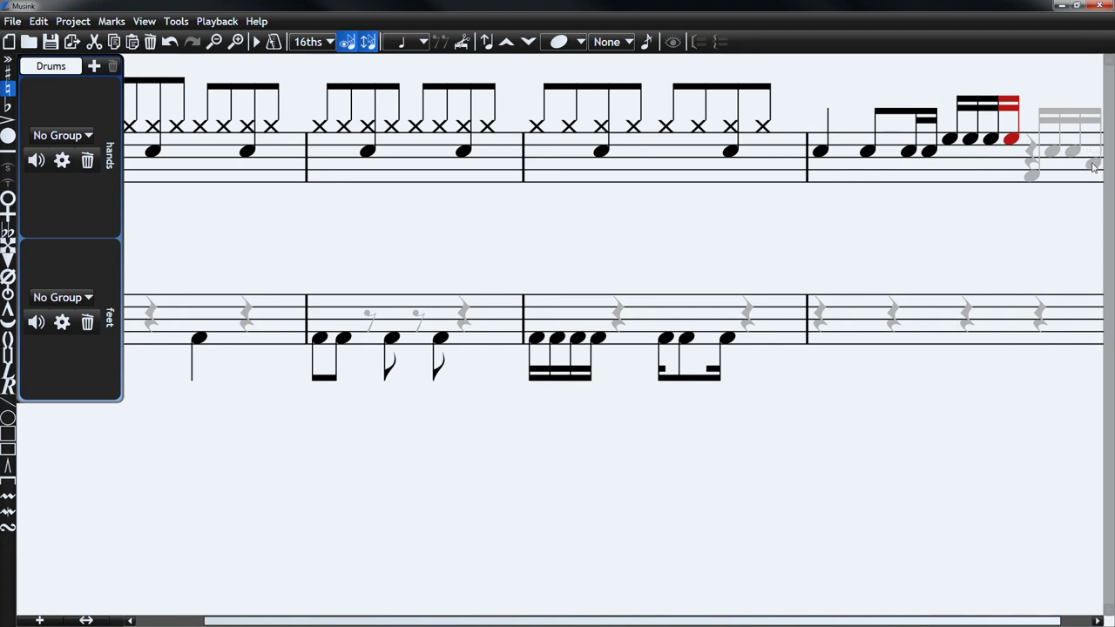
pyautogui.click(1095, 163)
pyautogui.click(1064, 165)
pyautogui.click(1053, 163)
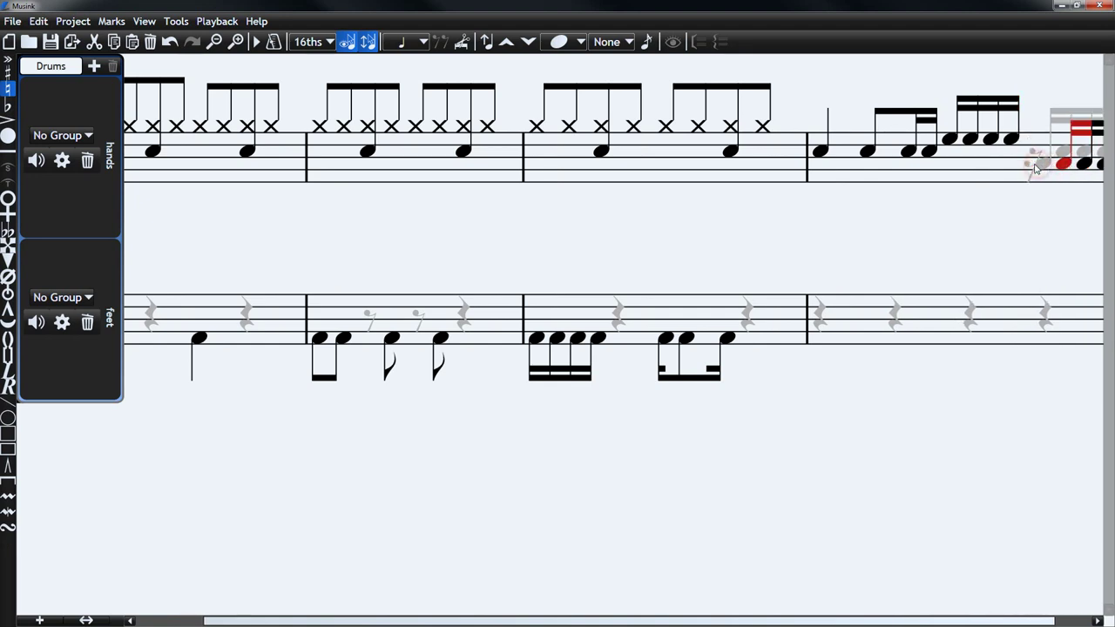
pyautogui.click(1032, 163)
pyautogui.rightClick(920, 453)
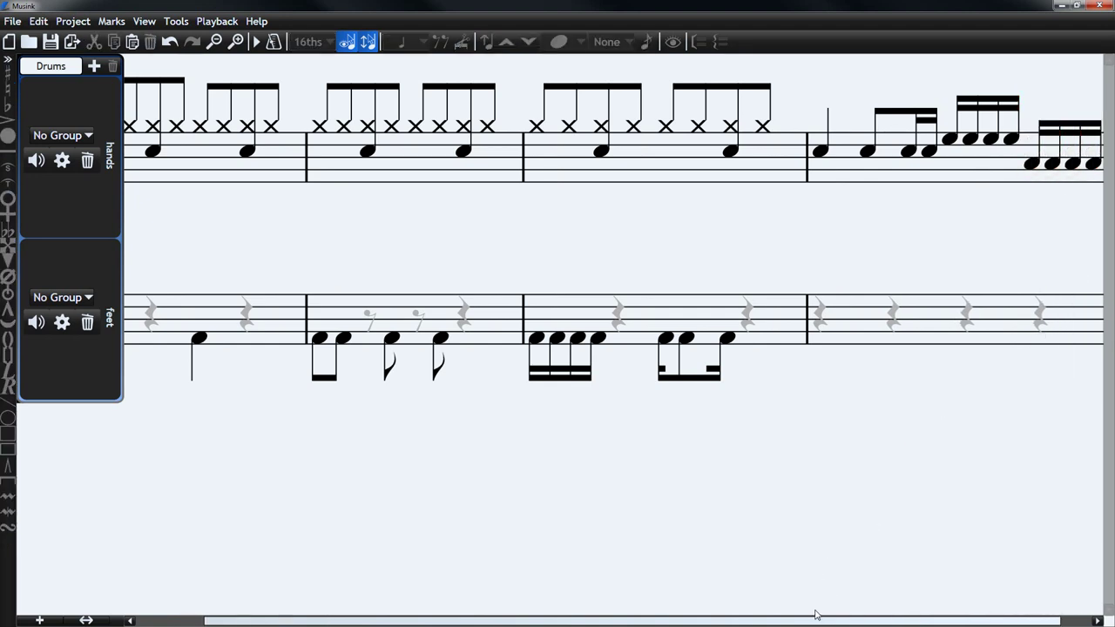
# - Return to the score's start, zoom out twice to fit all four bars, and play it
pyautogui.moveTo(805, 624); pyautogui.dragTo(690, 566)
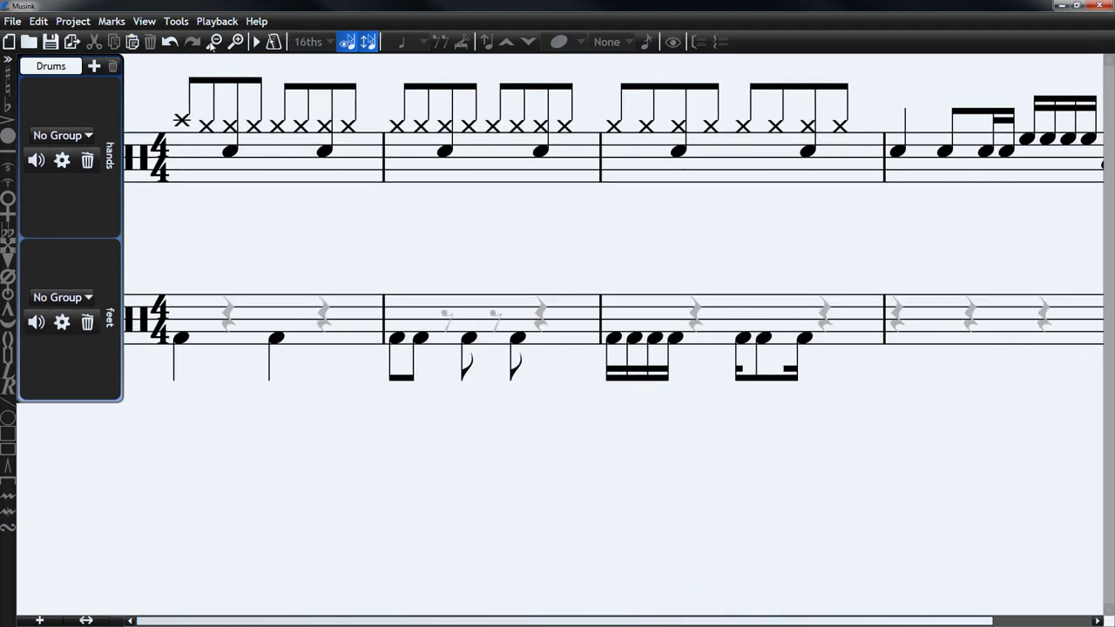
pyautogui.click(214, 42)
pyautogui.click(213, 41)
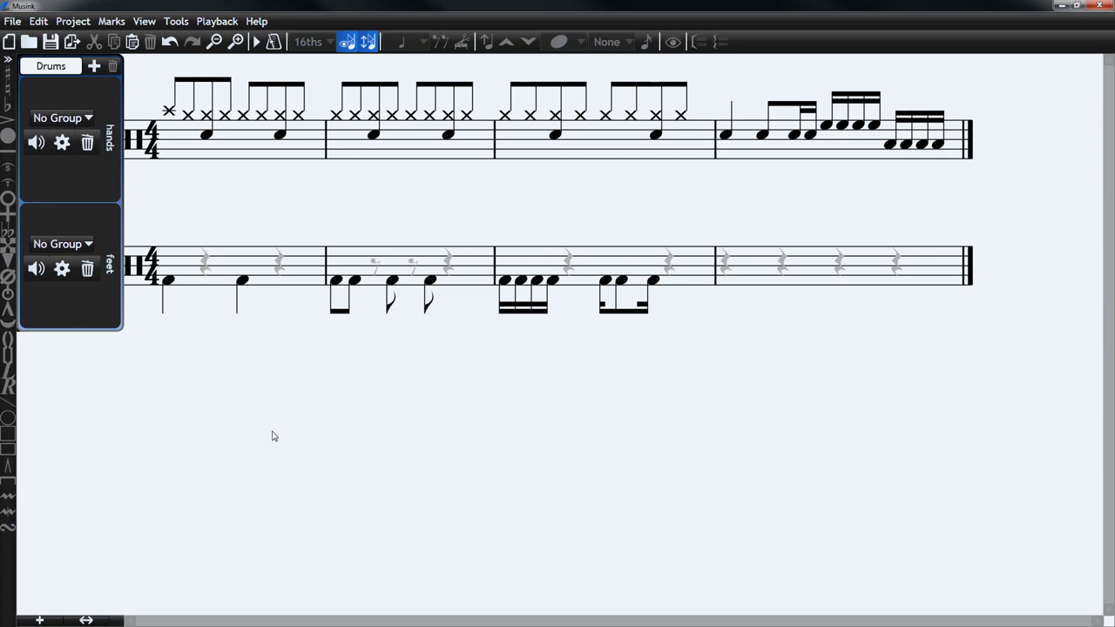
pyautogui.click(258, 42)
# - Add slurred grace notes before the first two snare hits of hands bar 4
pyautogui.click(725, 137)
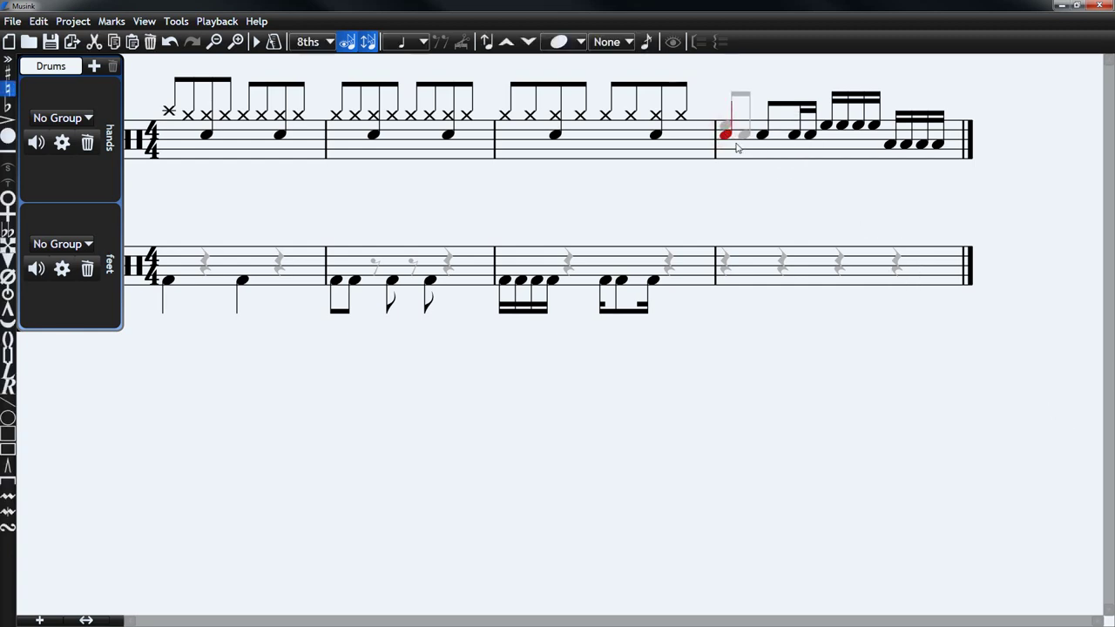
pyautogui.click(646, 45)
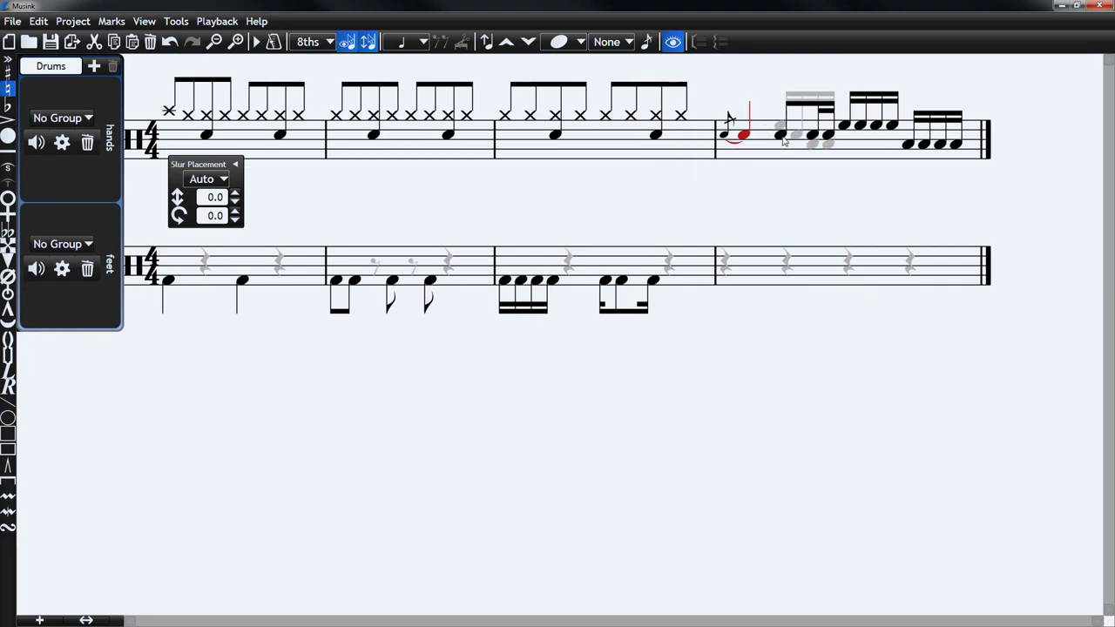
pyautogui.press('Right')
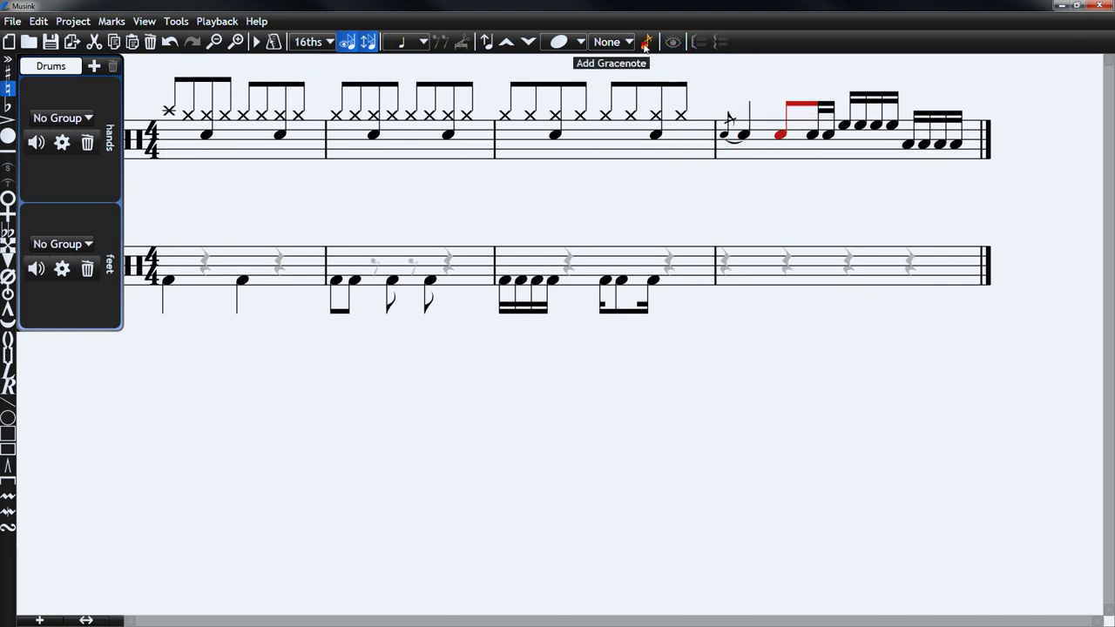
pyautogui.click(647, 43)
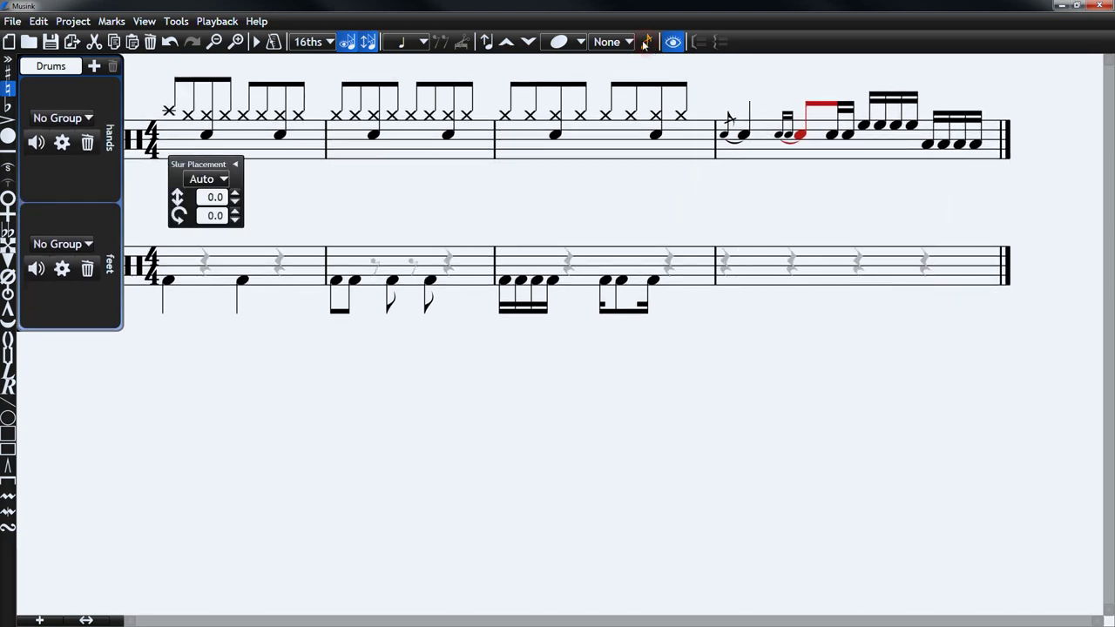
pyautogui.press('Left')
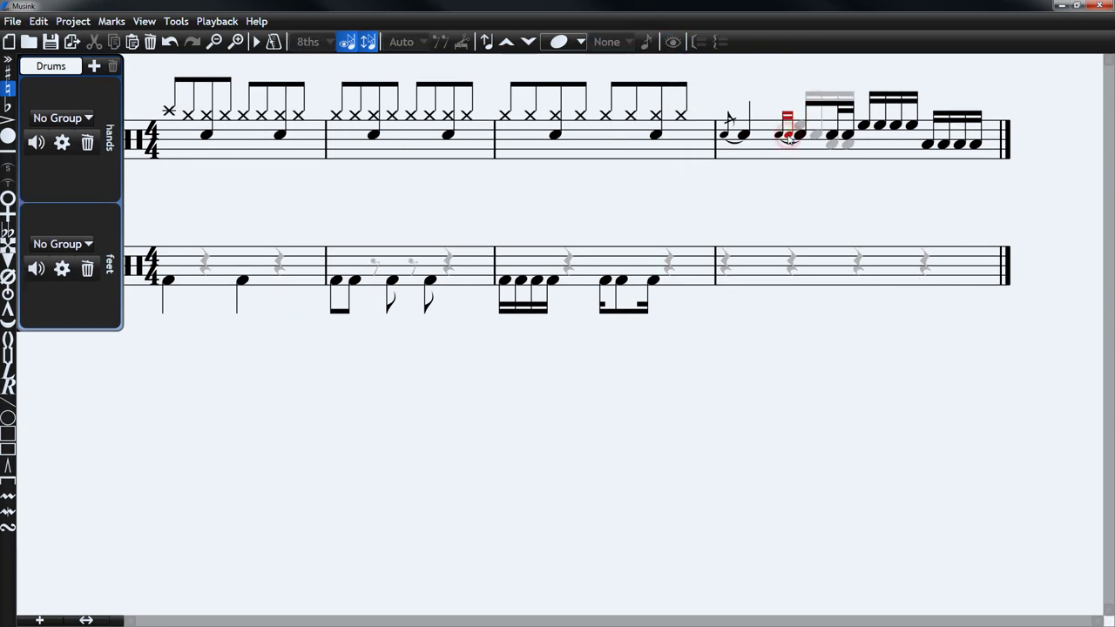
# - Use Marks > Change Barline to make the final barline an end-repeat on both staves
pyautogui.press('Escape')
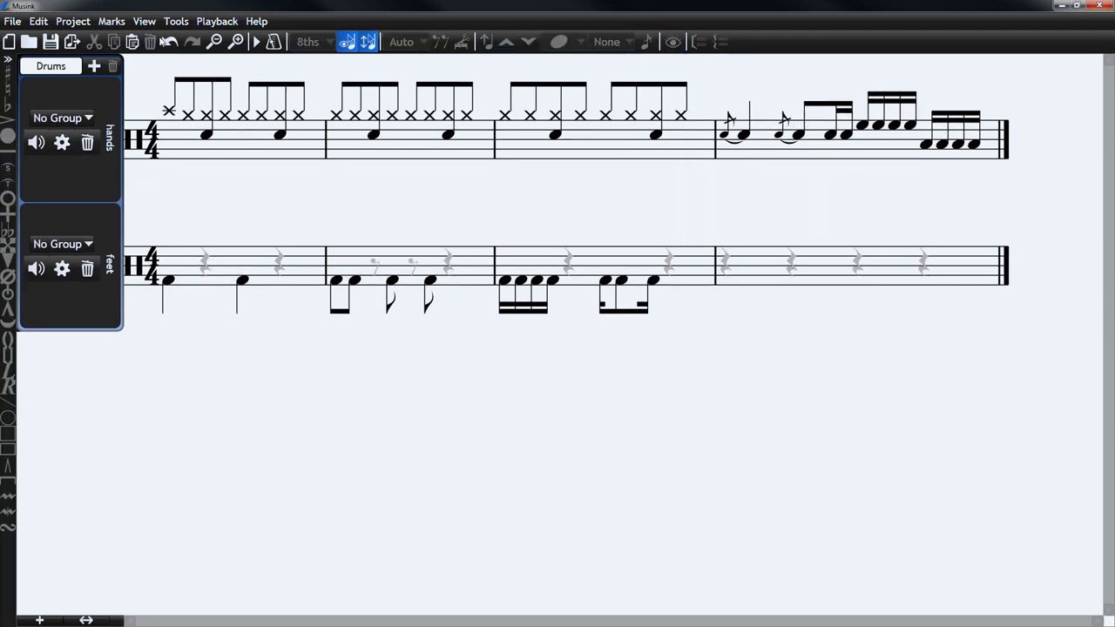
pyautogui.click(117, 22)
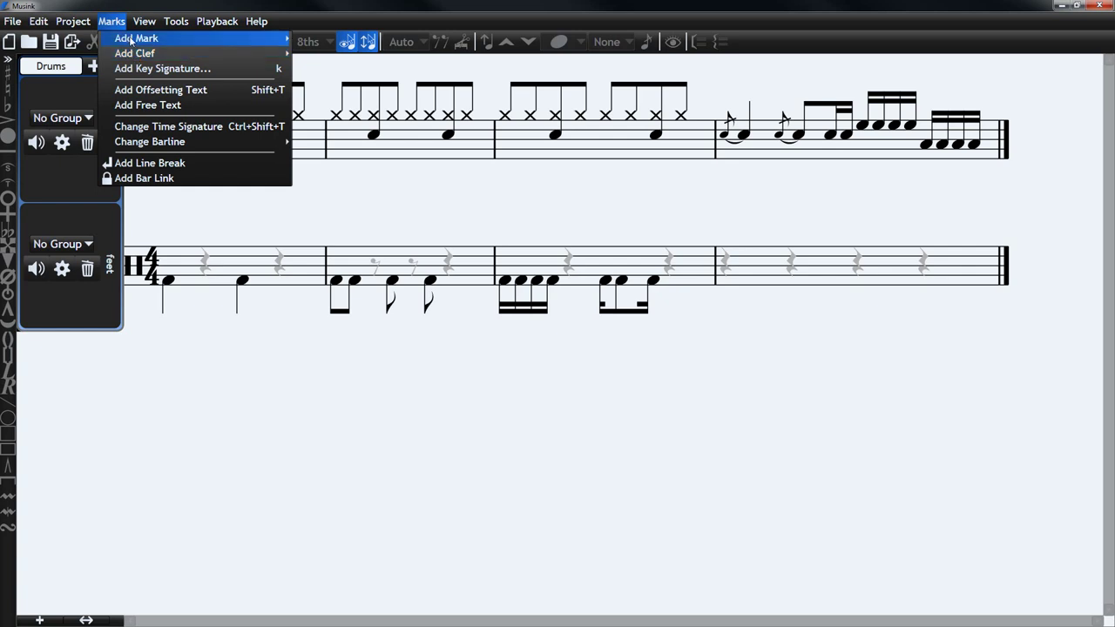
pyautogui.moveTo(172, 146)
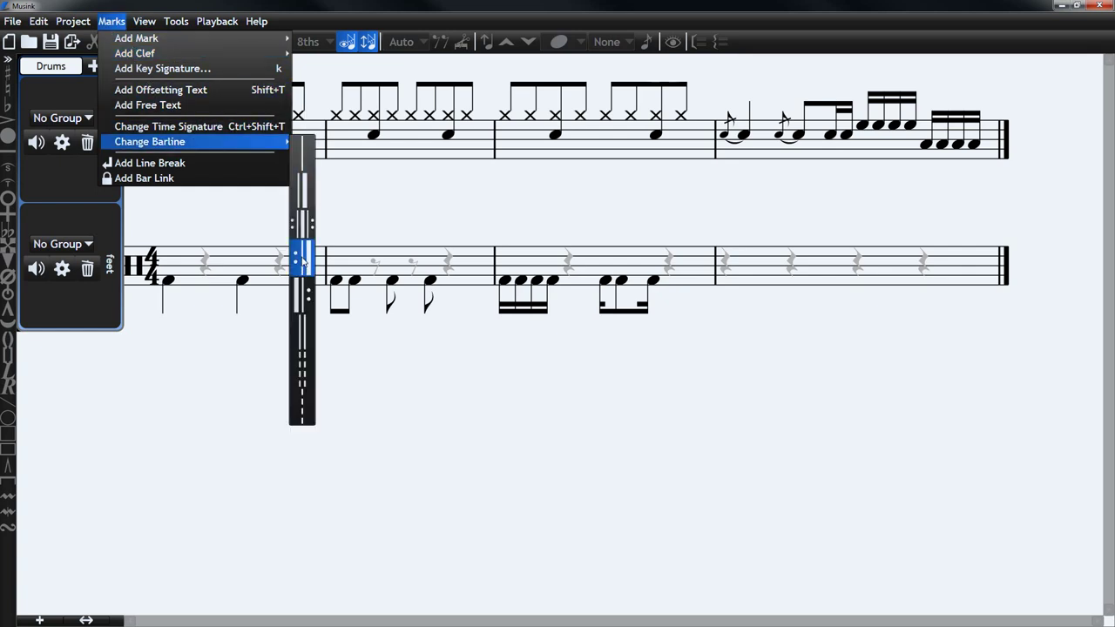
pyautogui.click(304, 260)
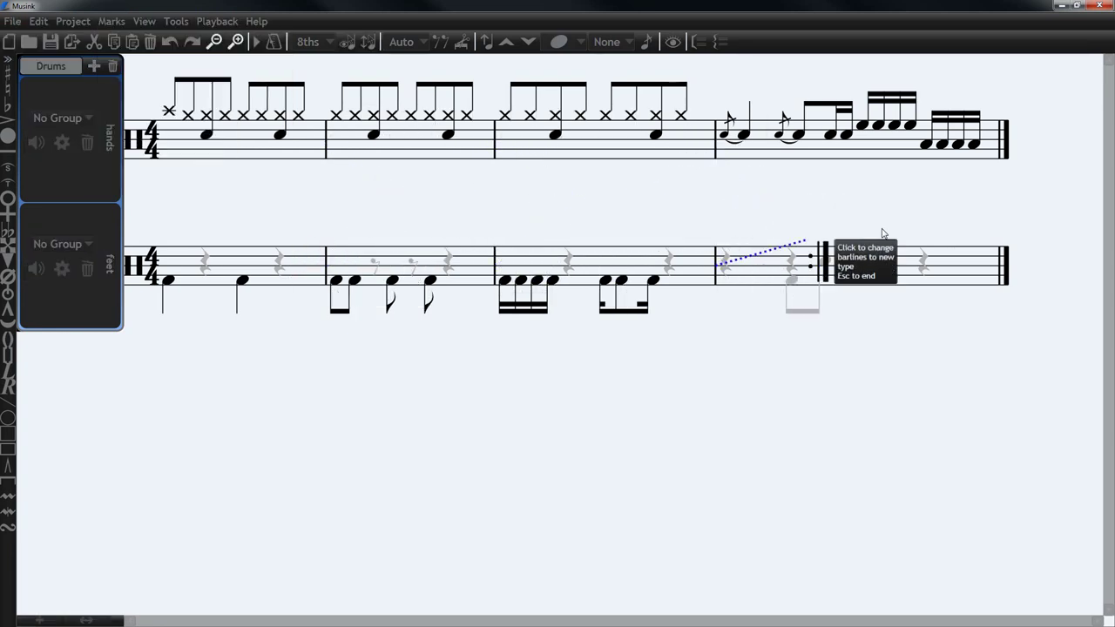
pyautogui.click(1008, 183)
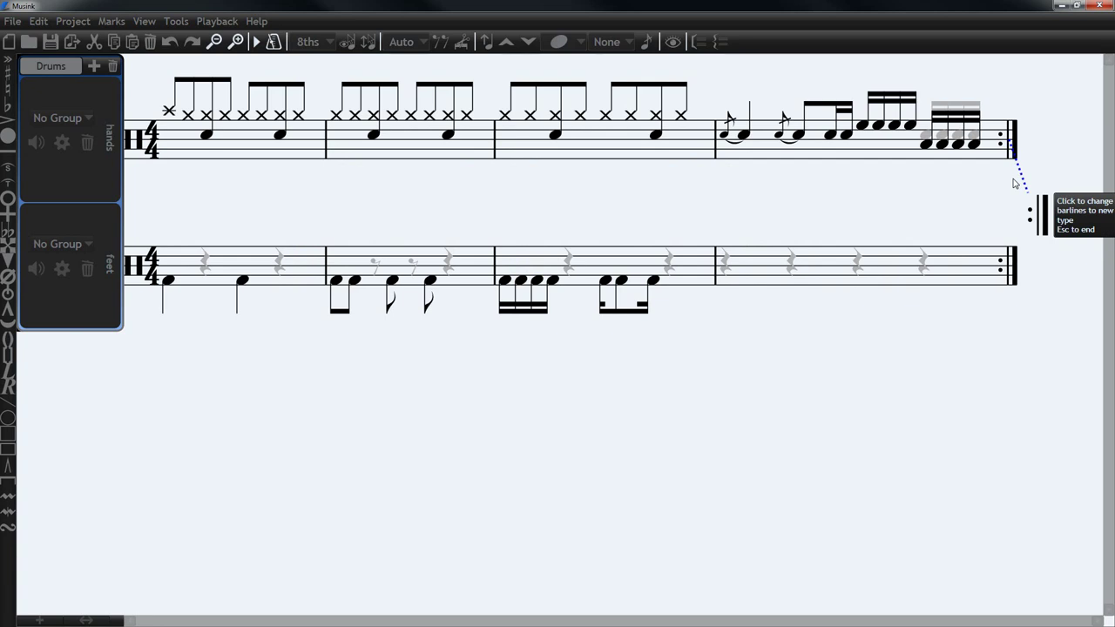
pyautogui.press('Escape')
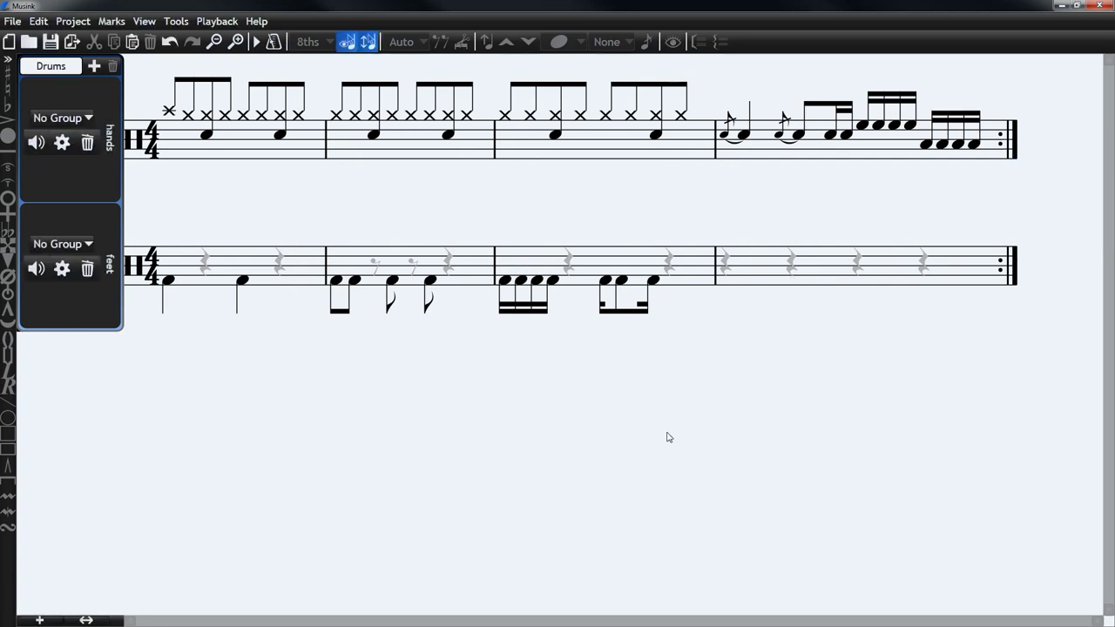
pyautogui.press('space')
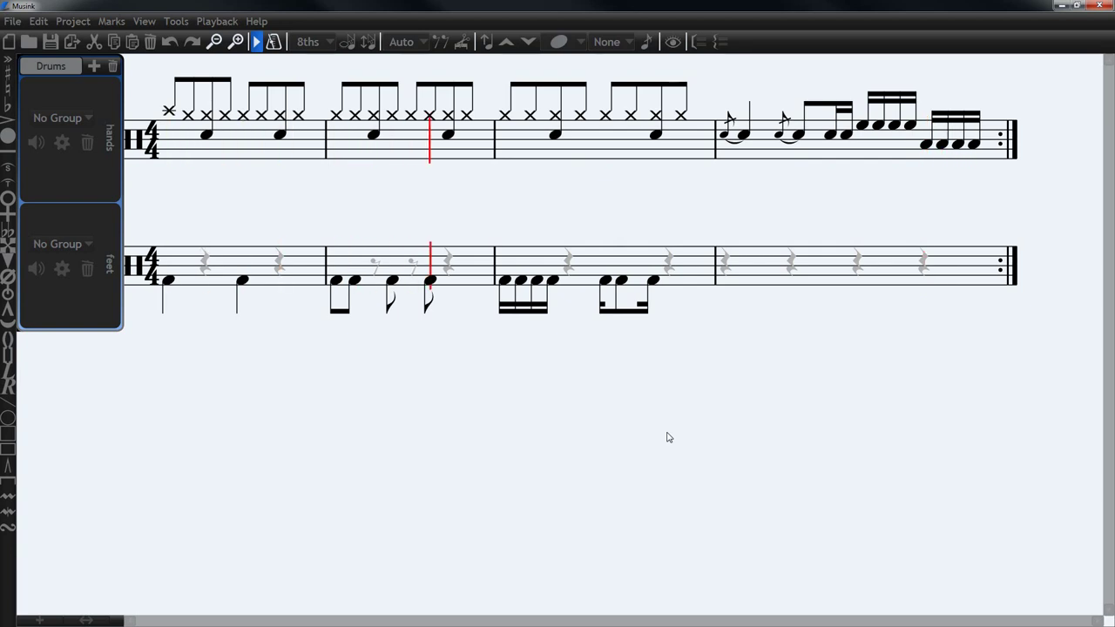
pyautogui.press('space')
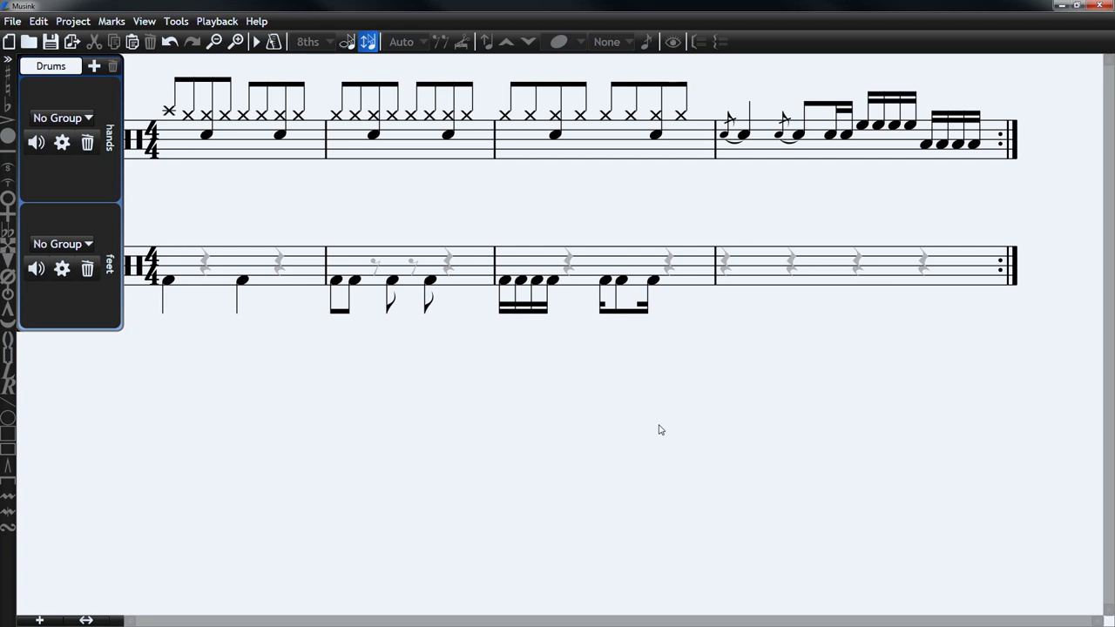
# - Select all the feet stave rests and hide them from the published score
pyautogui.click(925, 266)
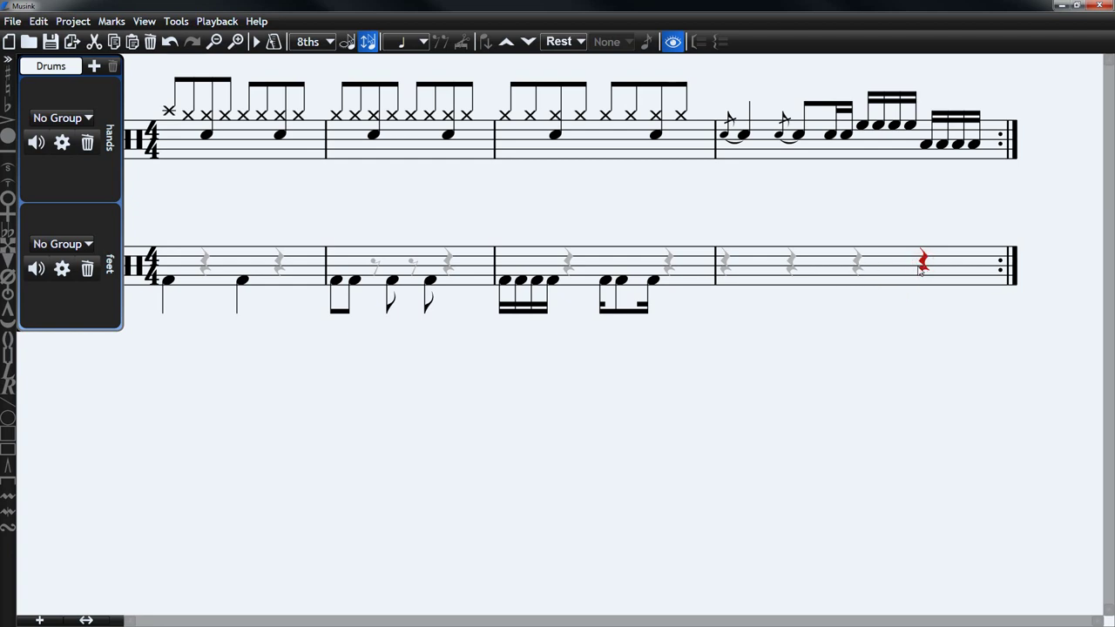
pyautogui.keyDown('ctrl'); pyautogui.click(858, 265); pyautogui.keyUp('ctrl')
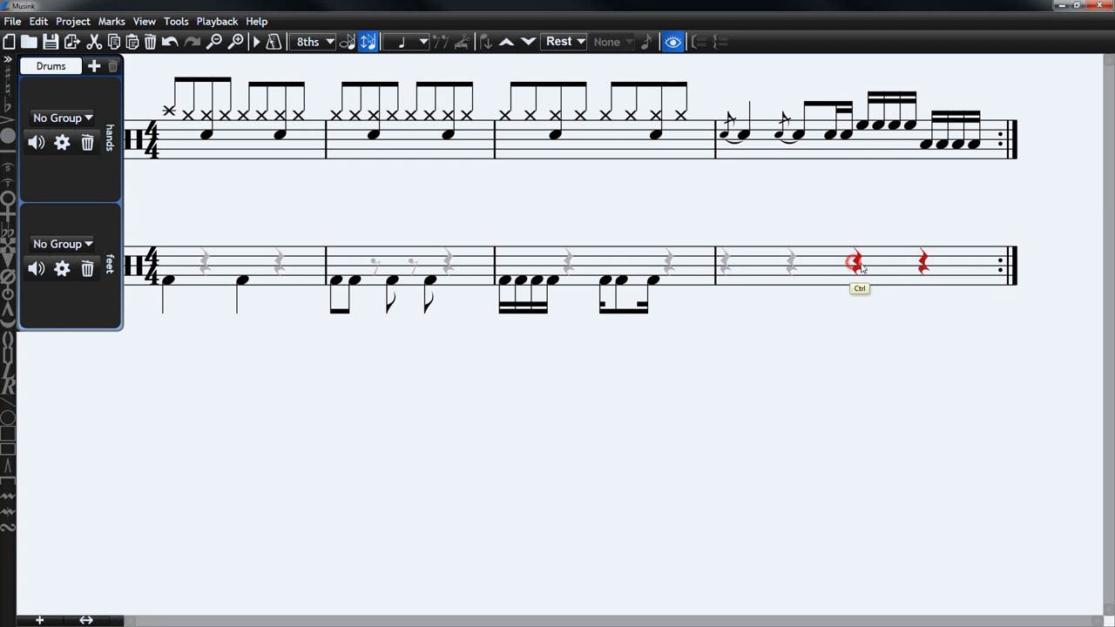
pyautogui.keyDown('ctrl'); pyautogui.click(791, 266); pyautogui.keyUp('ctrl')
pyautogui.keyDown('ctrl'); pyautogui.click(725, 266); pyautogui.keyUp('ctrl')
pyautogui.keyDown('ctrl'); pyautogui.click(670, 264); pyautogui.keyUp('ctrl')
pyautogui.keyDown('ctrl'); pyautogui.click(571, 269); pyautogui.keyUp('ctrl')
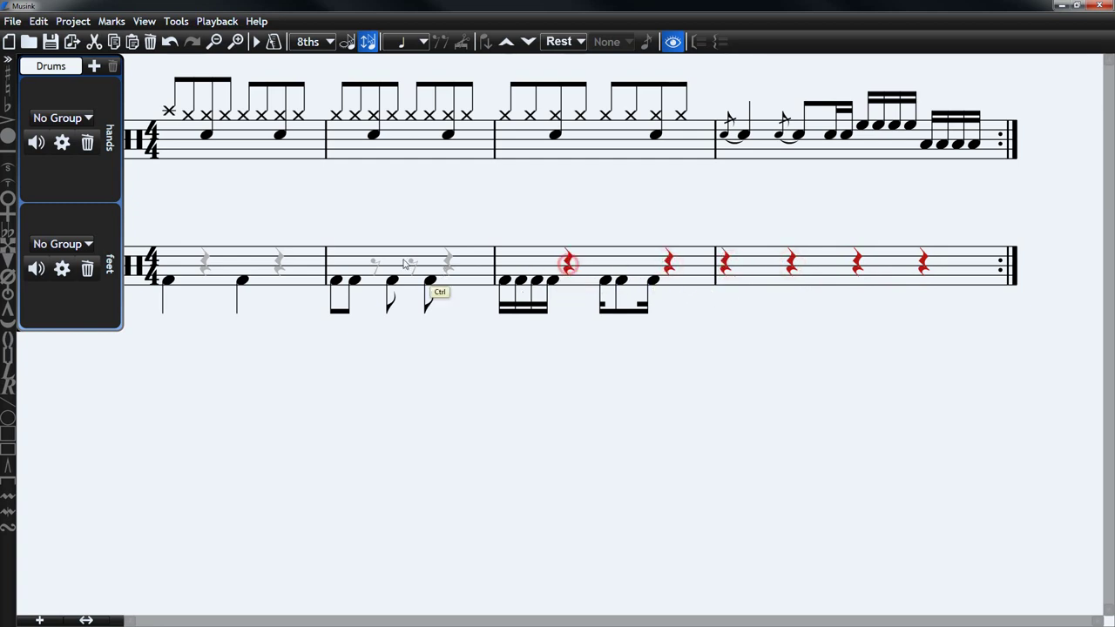
pyautogui.keyDown('ctrl'); pyautogui.click(448, 266); pyautogui.keyUp('ctrl')
pyautogui.keyDown('ctrl'); pyautogui.click(279, 264); pyautogui.keyUp('ctrl')
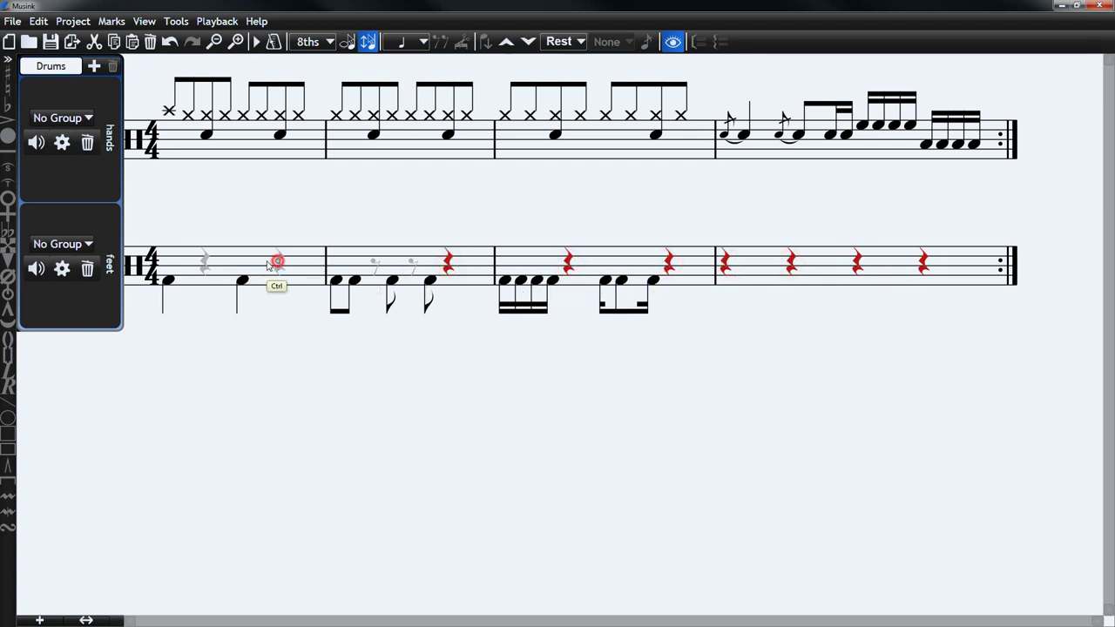
pyautogui.keyDown('ctrl'); pyautogui.click(206, 265); pyautogui.keyUp('ctrl')
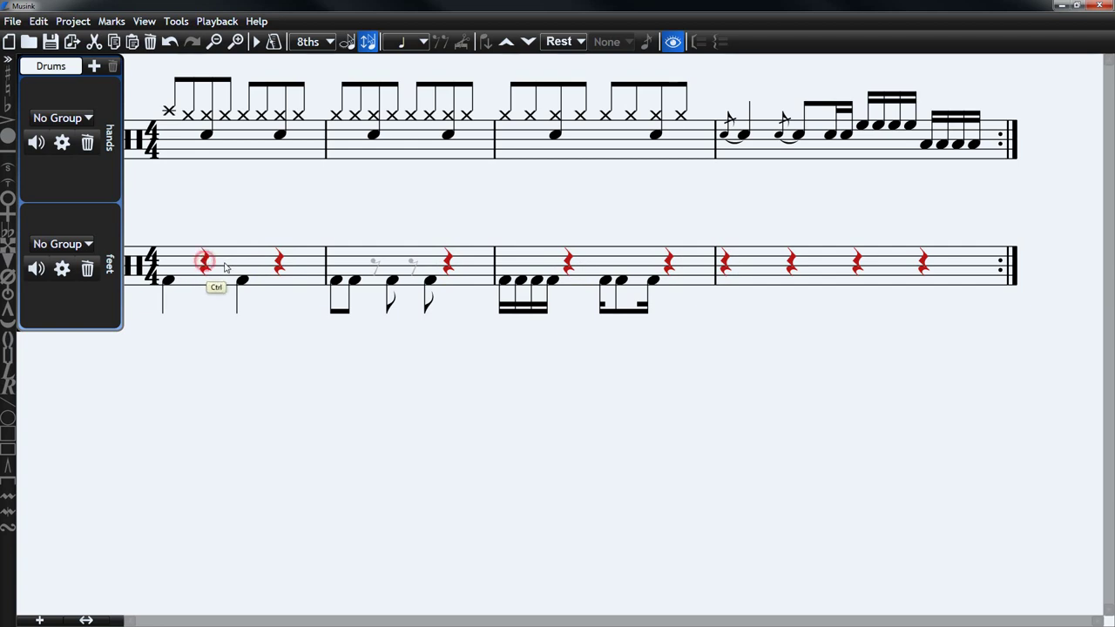
pyautogui.click(674, 43)
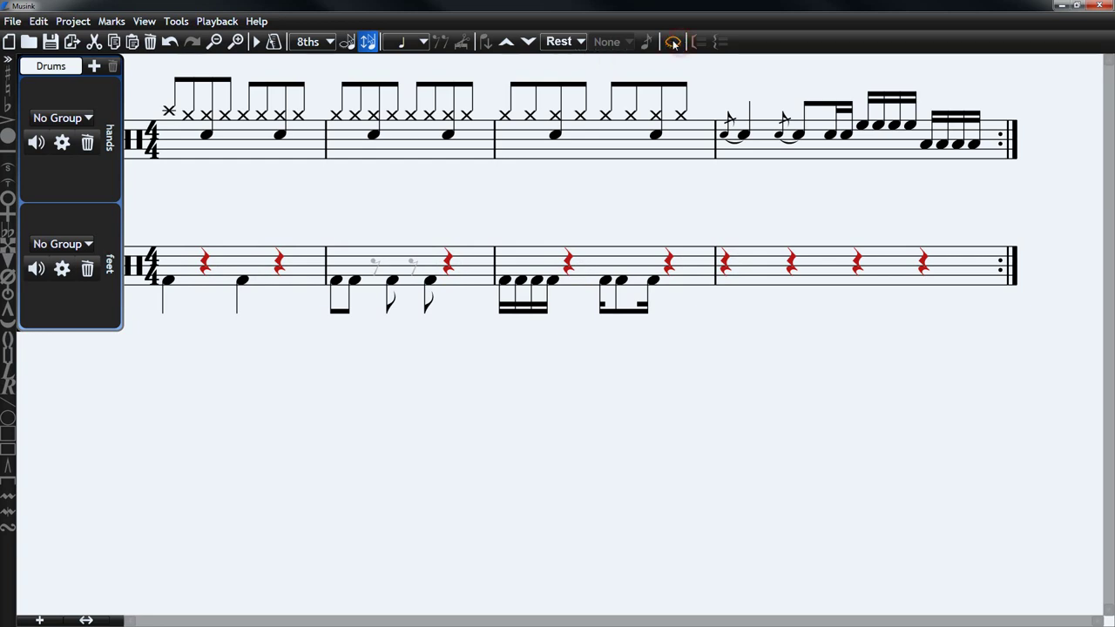
pyautogui.click(157, 378)
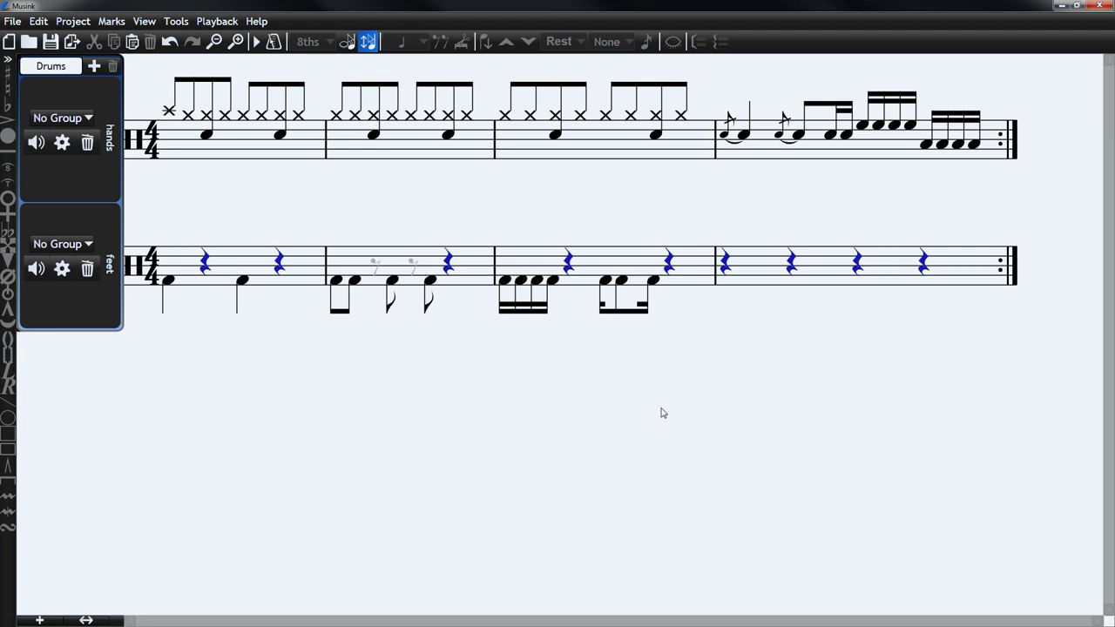
# - Drag the two bar-2 eighth rests on the feet stave lower onto the staff
pyautogui.click(345, 42)
pyautogui.click(375, 264)
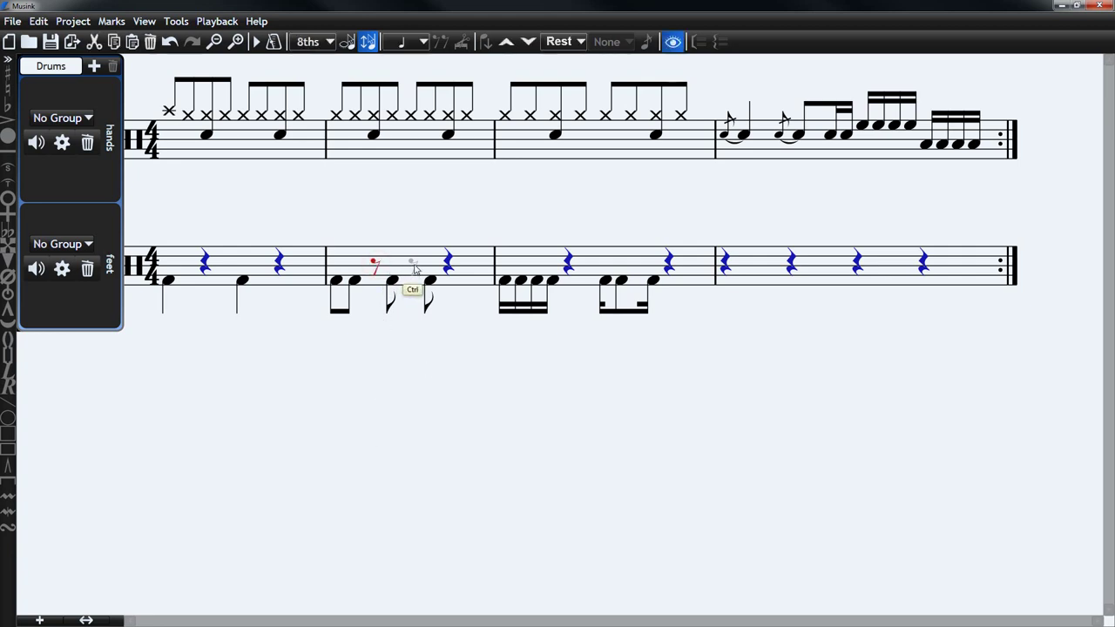
pyautogui.keyDown('ctrl'); pyautogui.click(415, 265); pyautogui.keyUp('ctrl')
pyautogui.moveTo(376, 268); pyautogui.dragTo(380, 291)
pyautogui.click(408, 357)
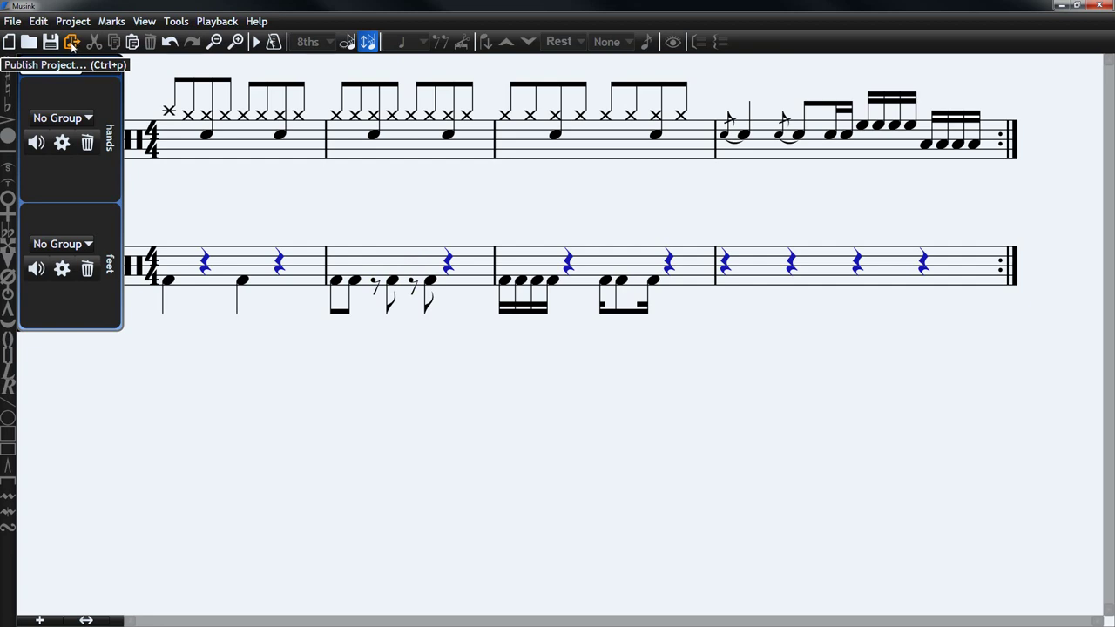
# - Open the Publish Options dialog via File > Publish Project
pyautogui.click(13, 21)
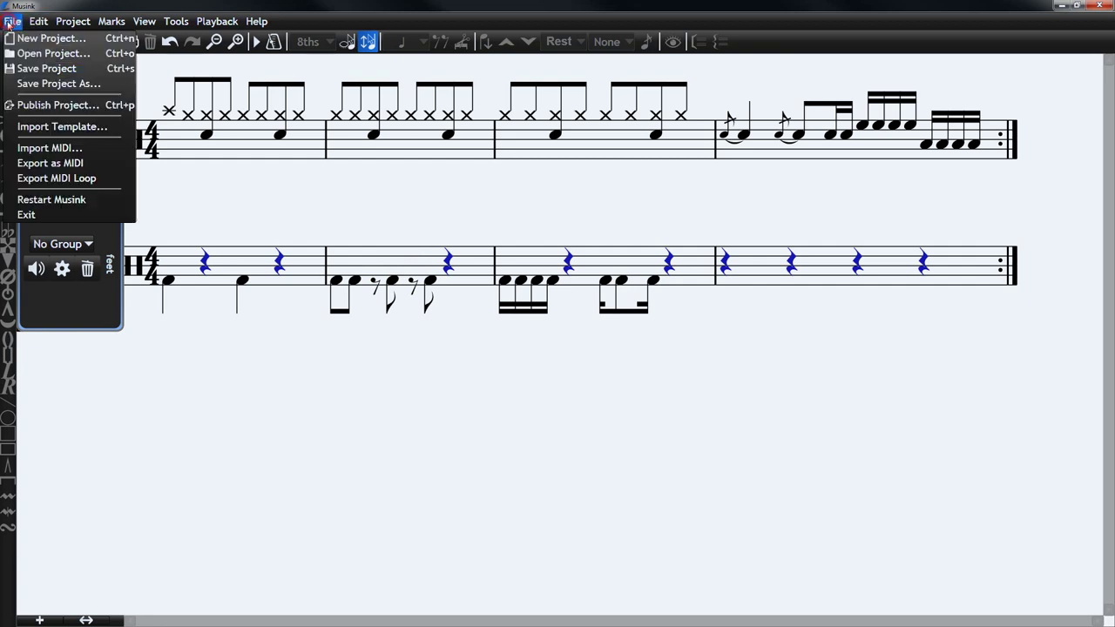
pyautogui.click(59, 104)
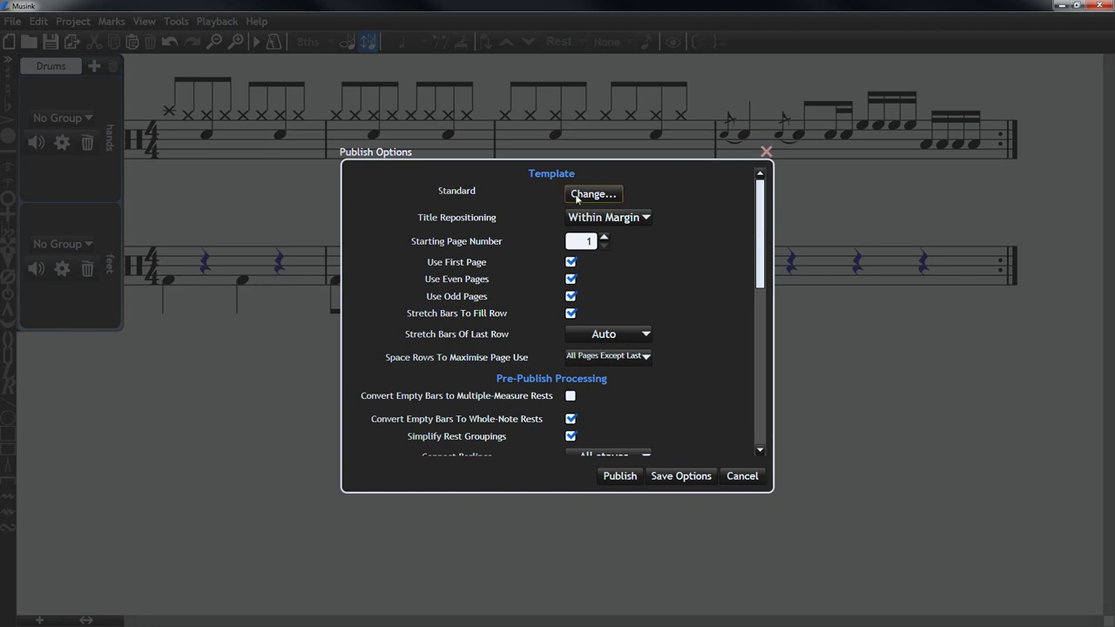
# - Load all templates and choose Strong Chunkfive Landscape as the publish template
pyautogui.click(602, 195)
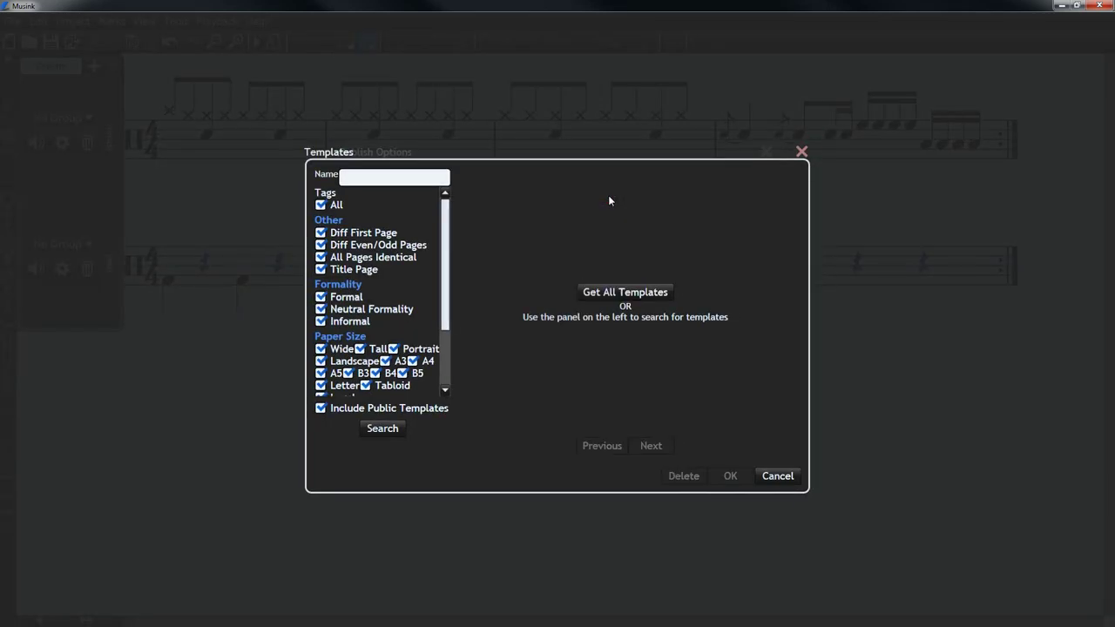
pyautogui.click(669, 290)
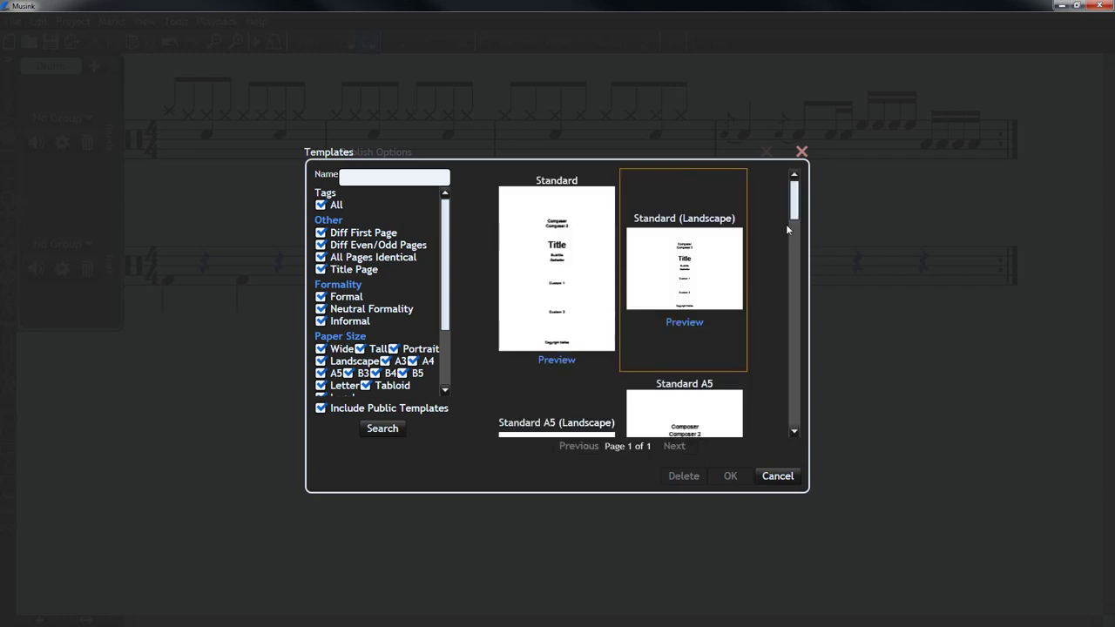
pyautogui.moveTo(794, 214); pyautogui.dragTo(806, 359)
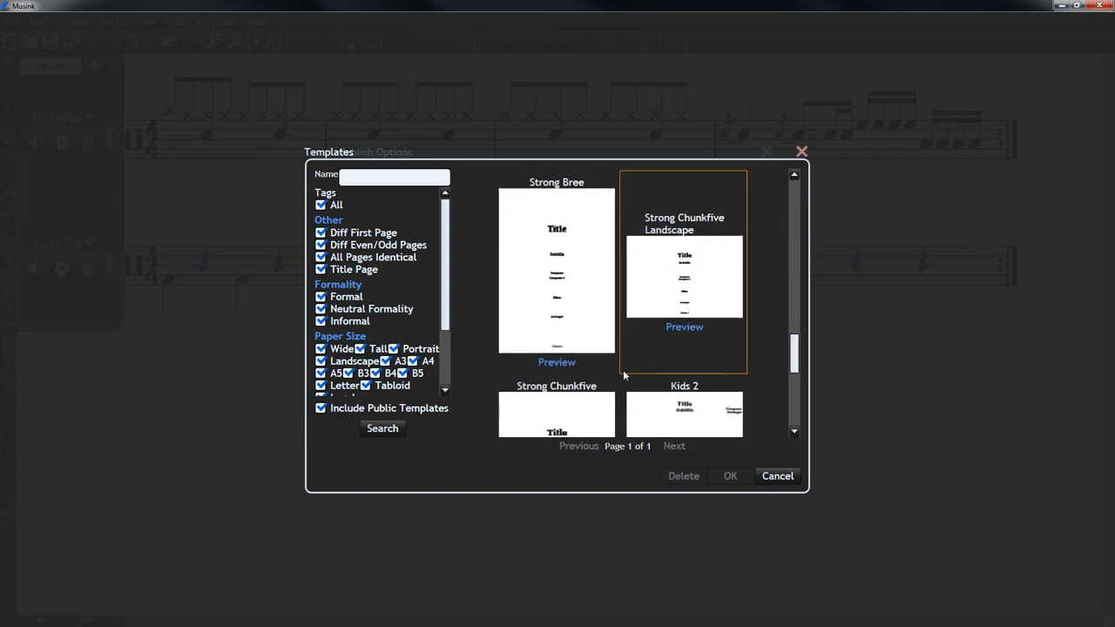
pyautogui.click(691, 252)
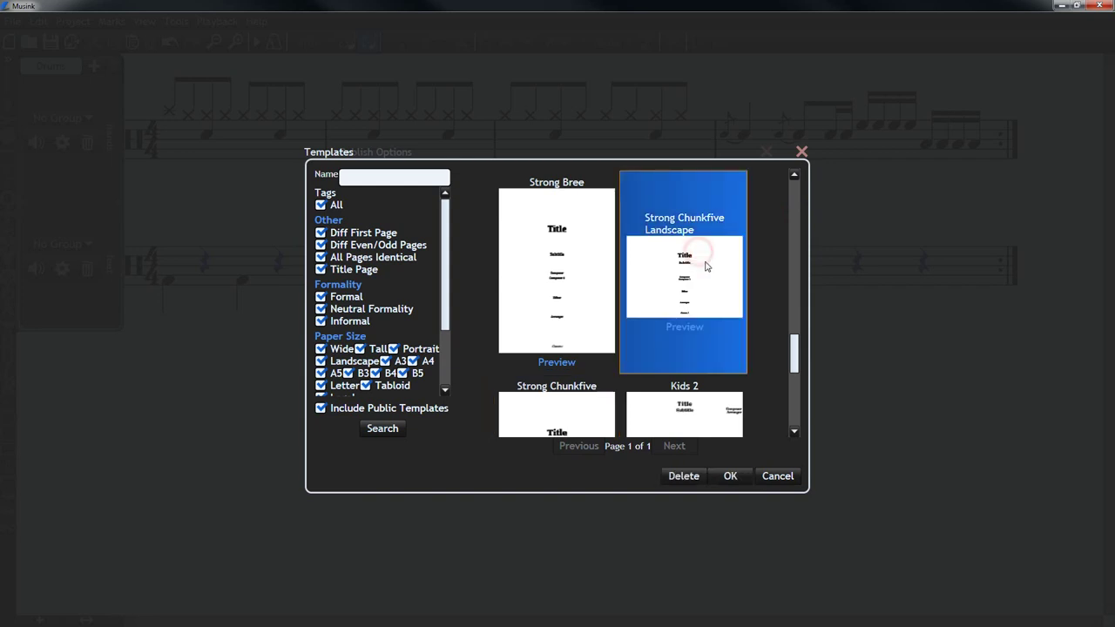
pyautogui.click(732, 477)
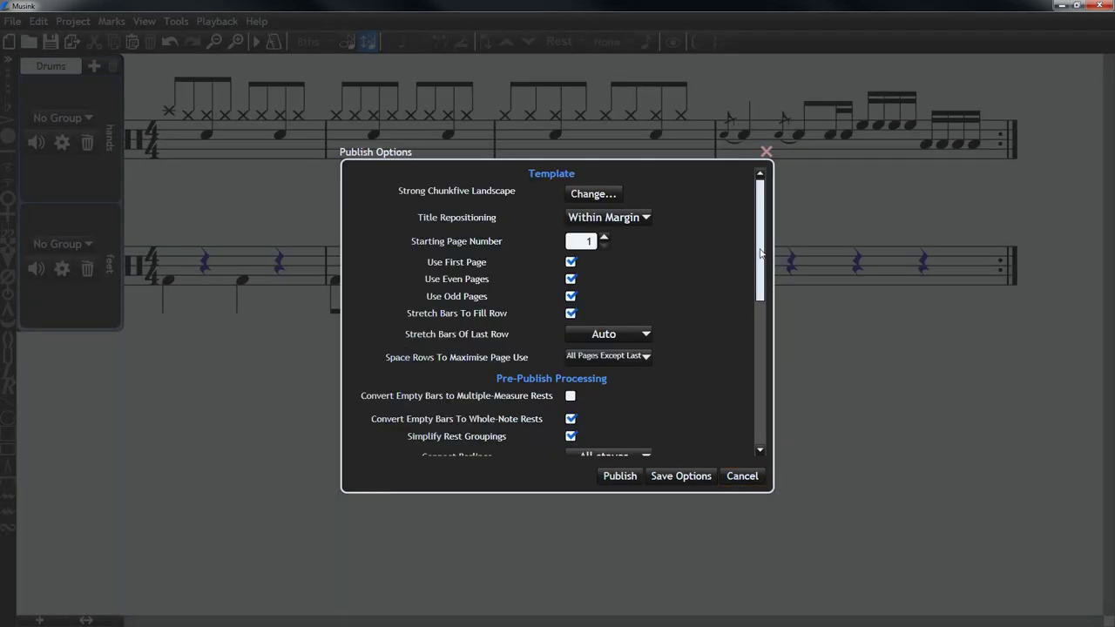
# - Enter title 'Basic Drum Beat', the composer's name and subtitle 'An example drum beat in Musink', then publish
pyautogui.moveTo(760, 253); pyautogui.dragTo(784, 409)
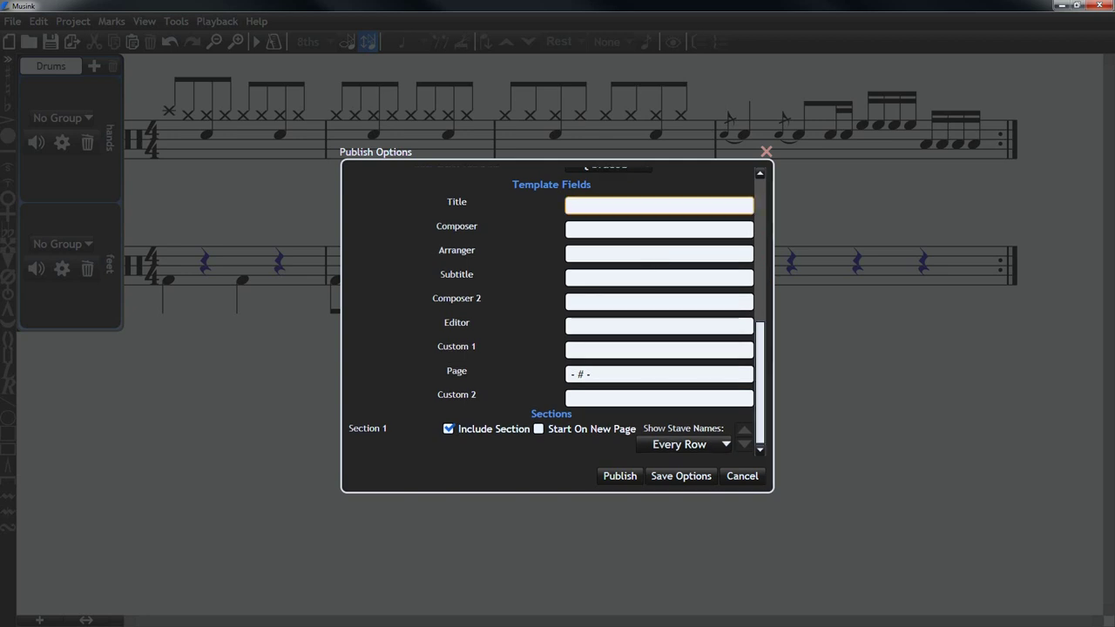
pyautogui.click(605, 207)
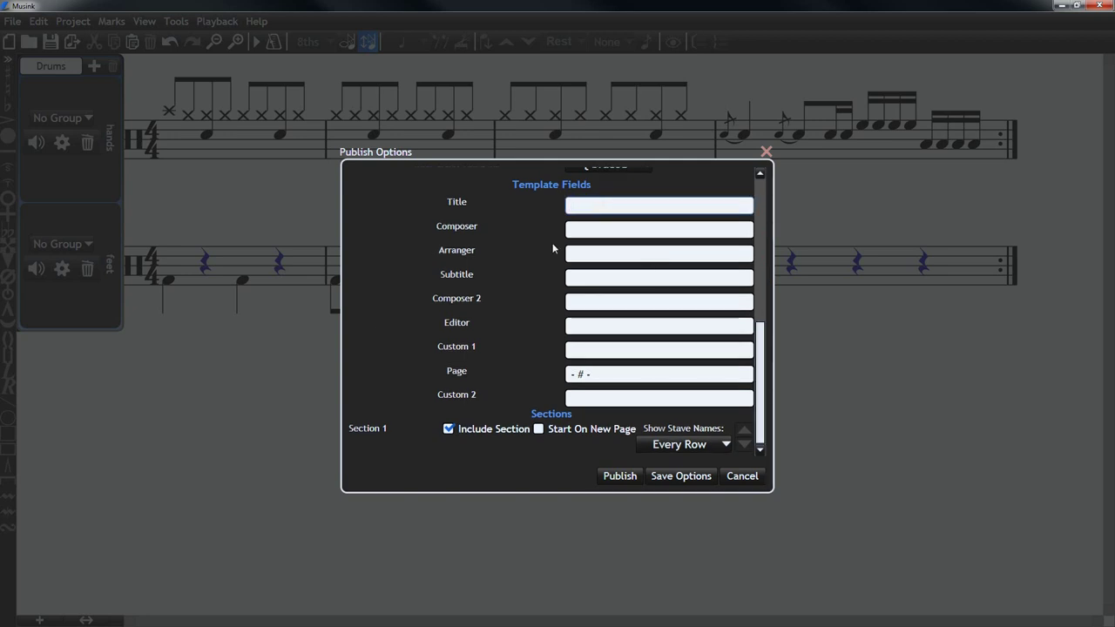
pyautogui.click(583, 207)
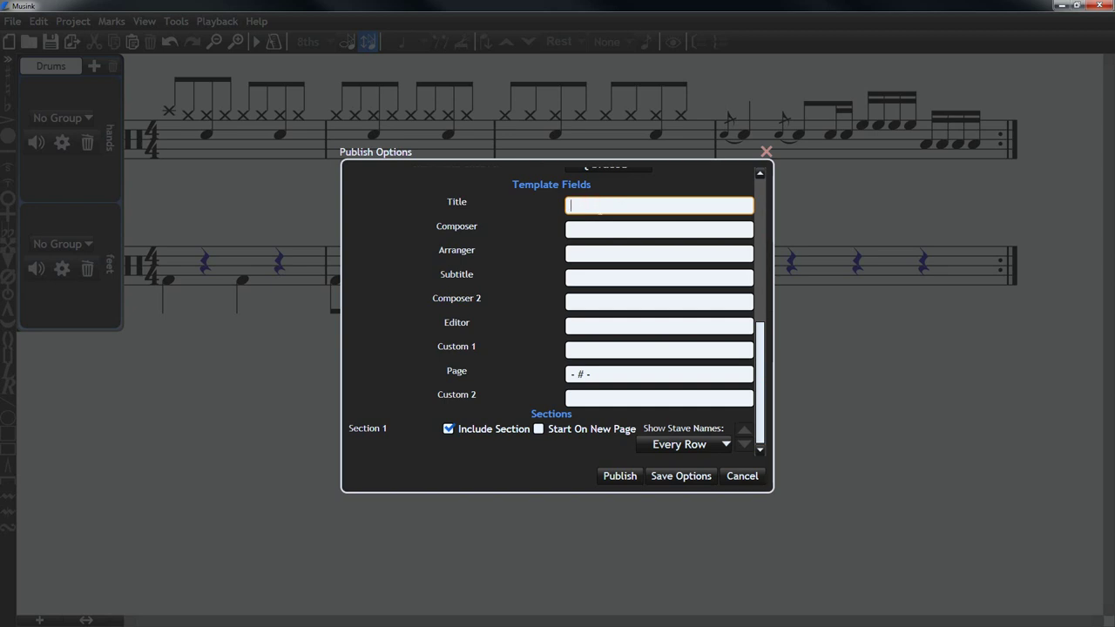
pyautogui.write('Basic Drum Beat')
pyautogui.press('Tab')
pyautogui.write('Lee Reid')
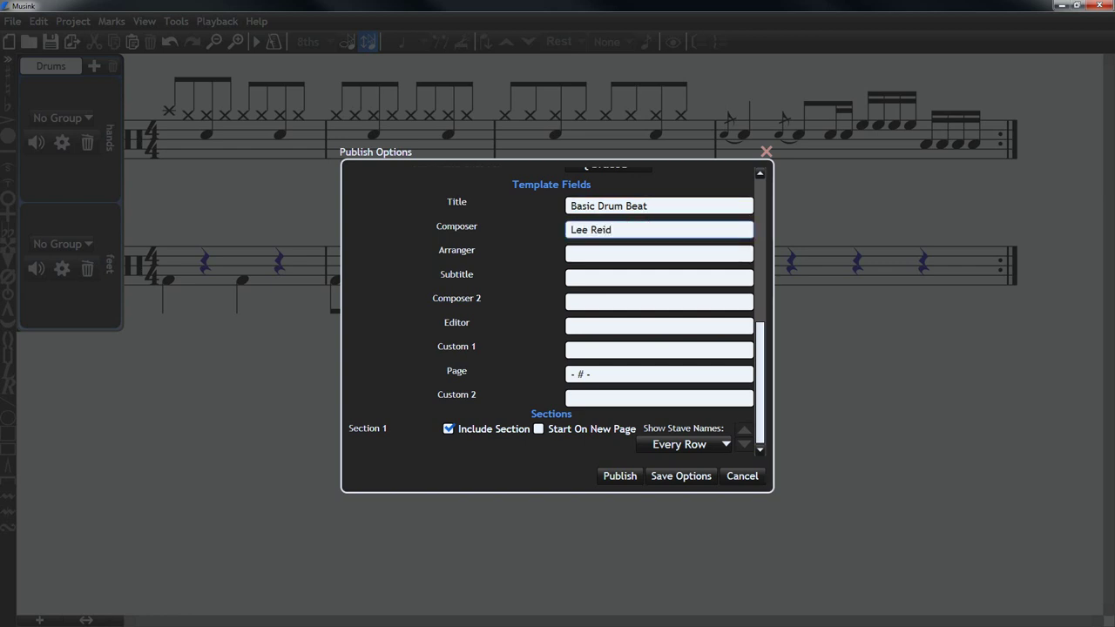
pyautogui.click(604, 276)
pyautogui.write('An example ')
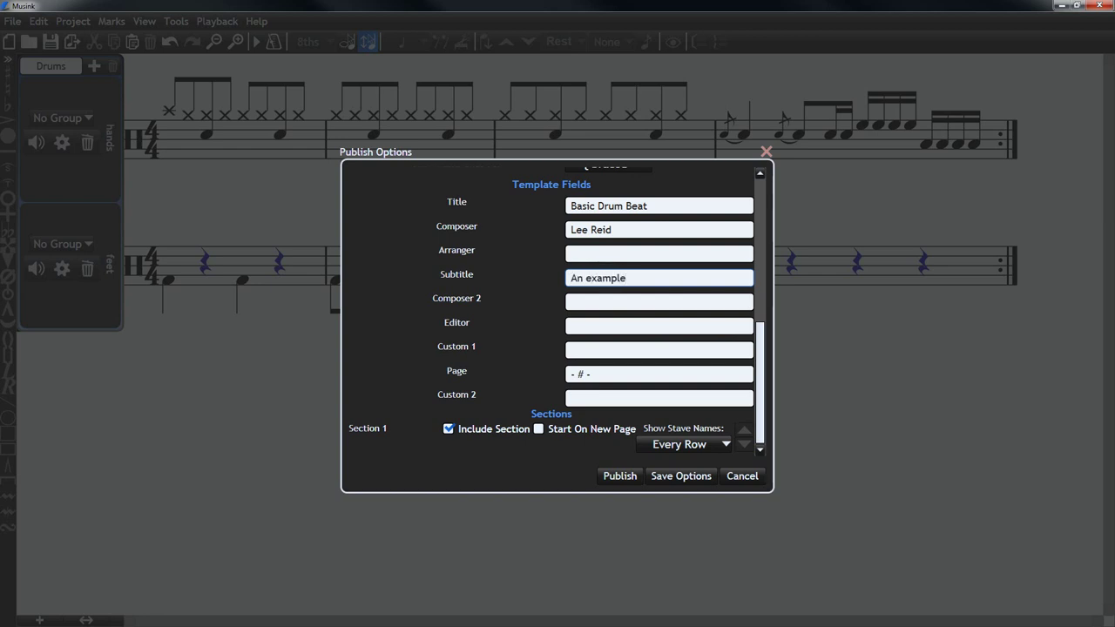
pyautogui.write('drum beat in Musink')
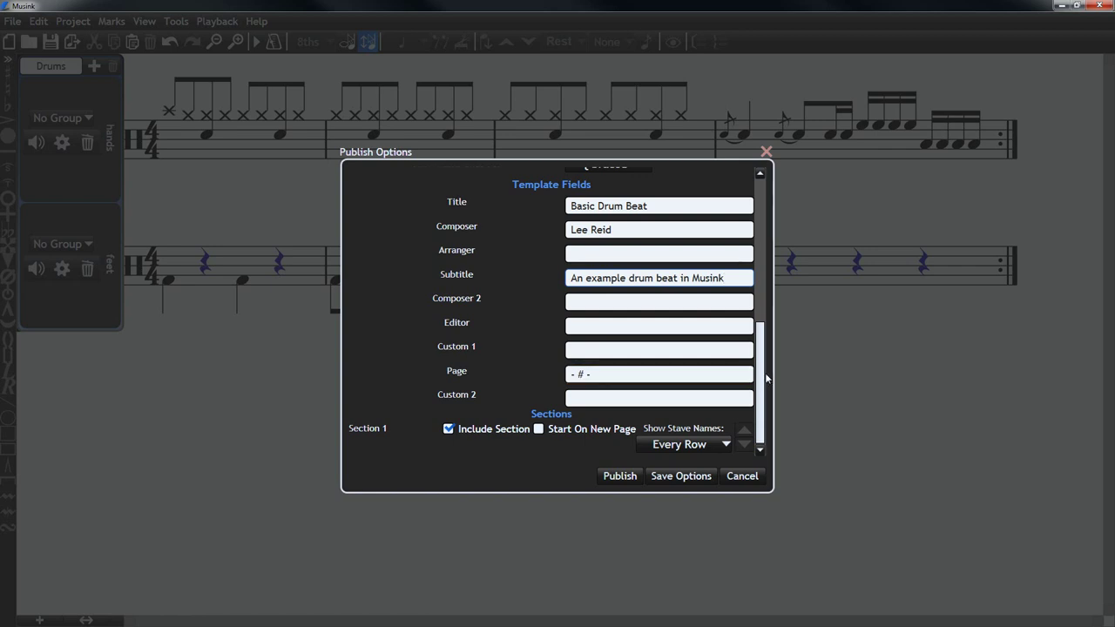
pyautogui.click(621, 476)
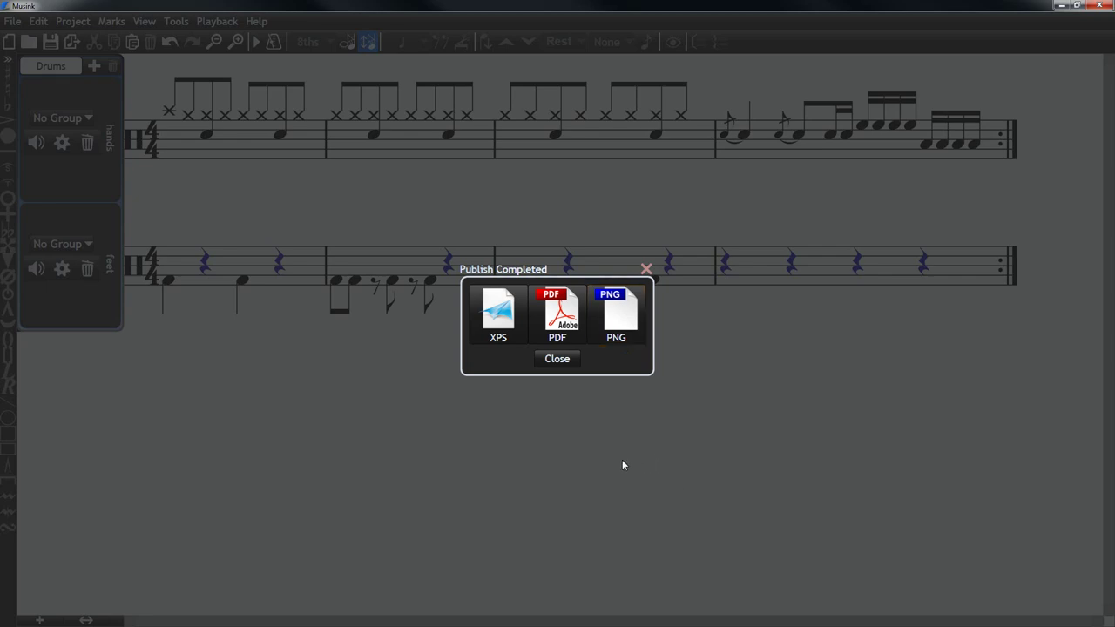
# - Choose PDF output and name the file drums
pyautogui.click(568, 316)
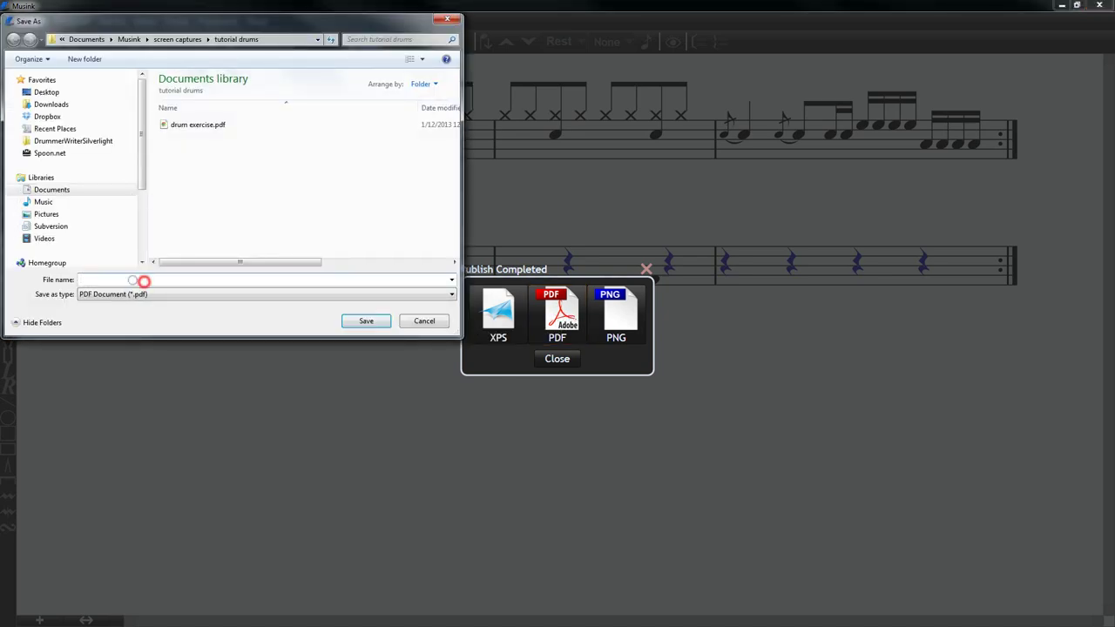
pyautogui.write('drums')
# - Save drums.pdf and scroll the opened PDF to its second page in Chrome
pyautogui.click(363, 321)
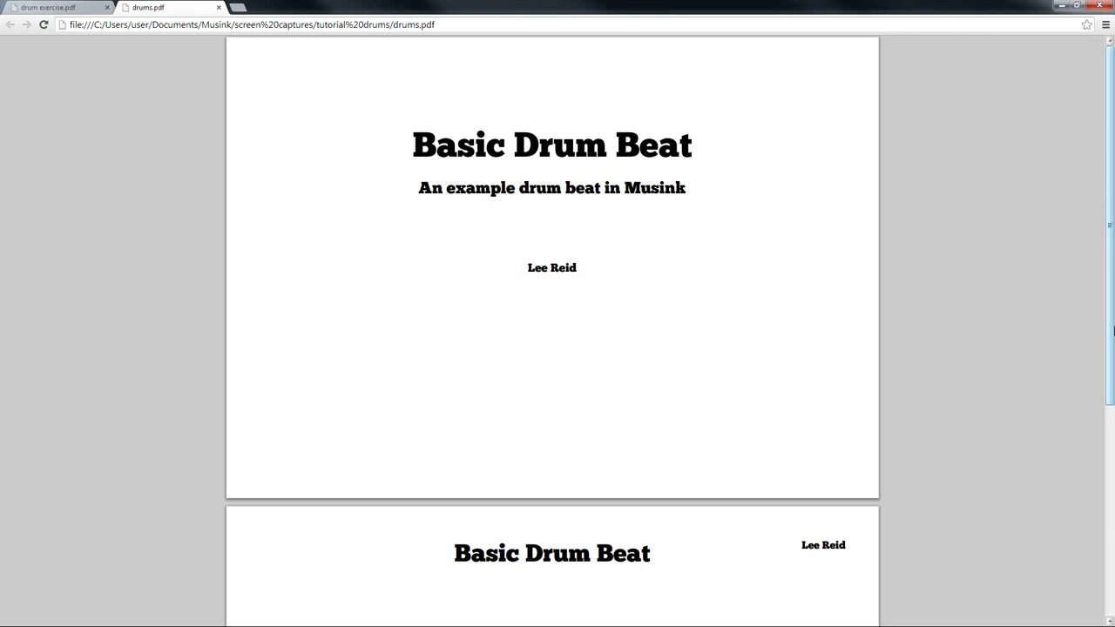
pyautogui.rightClick(1113, 260)
pyautogui.click(1111, 253)
pyautogui.moveTo(1110, 253); pyautogui.dragTo(1105, 485)
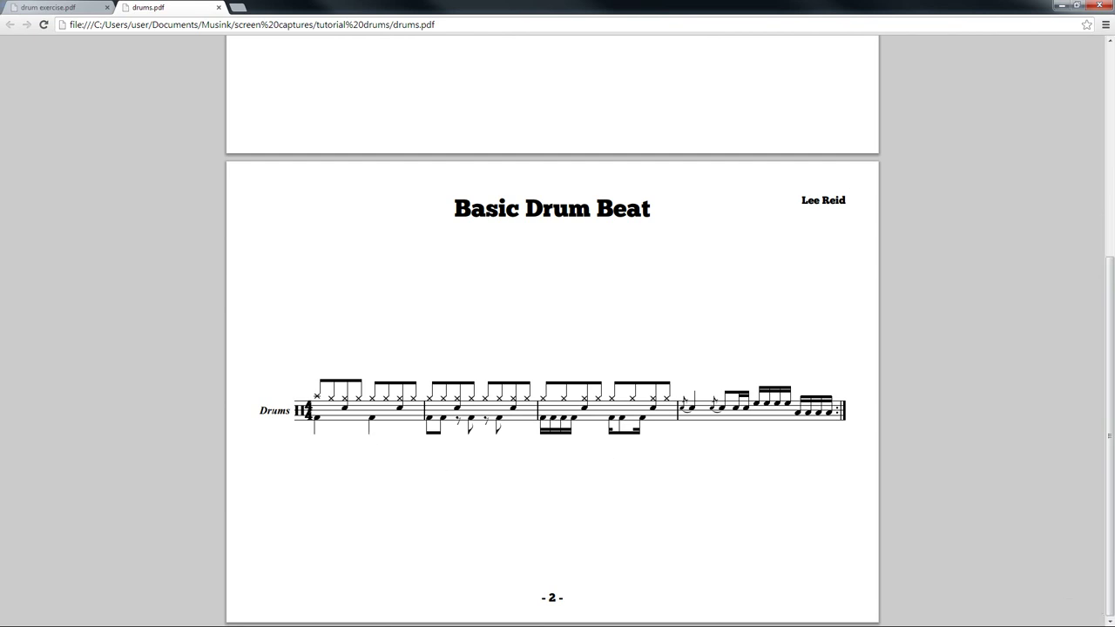
# - Check the Drums stave label on page two, then switch to the drum exercise.pdf tab
pyautogui.doubleClick(258, 410)
pyautogui.click(279, 425)
pyautogui.click(57, 9)
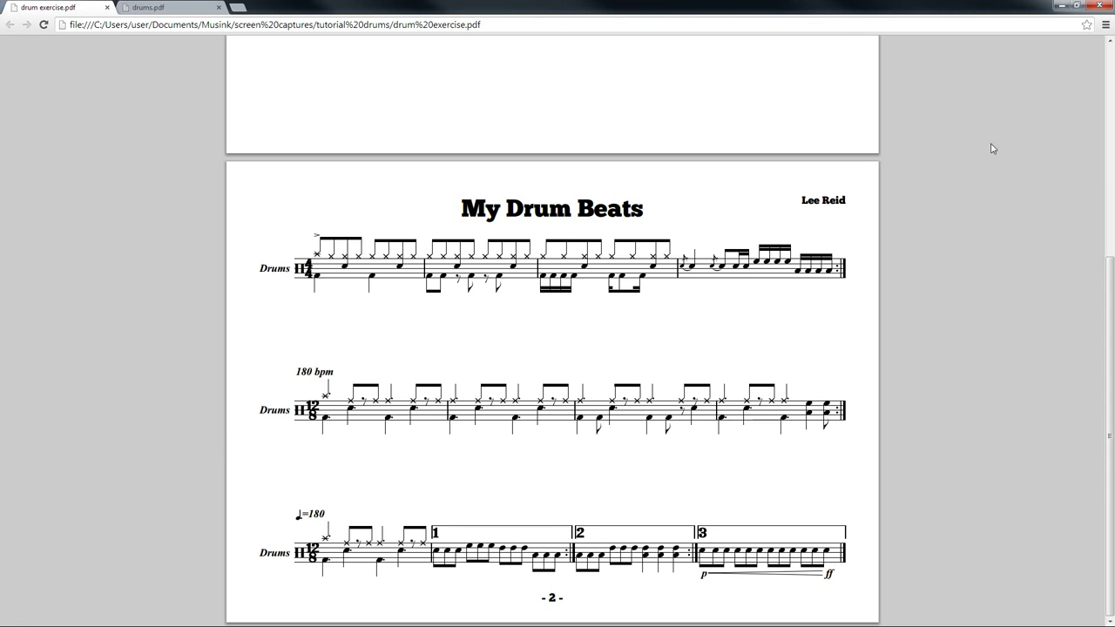
# - Minimise Chrome, acknowledge the Saved OK message and close Publish Completed
pyautogui.click(1062, 5)
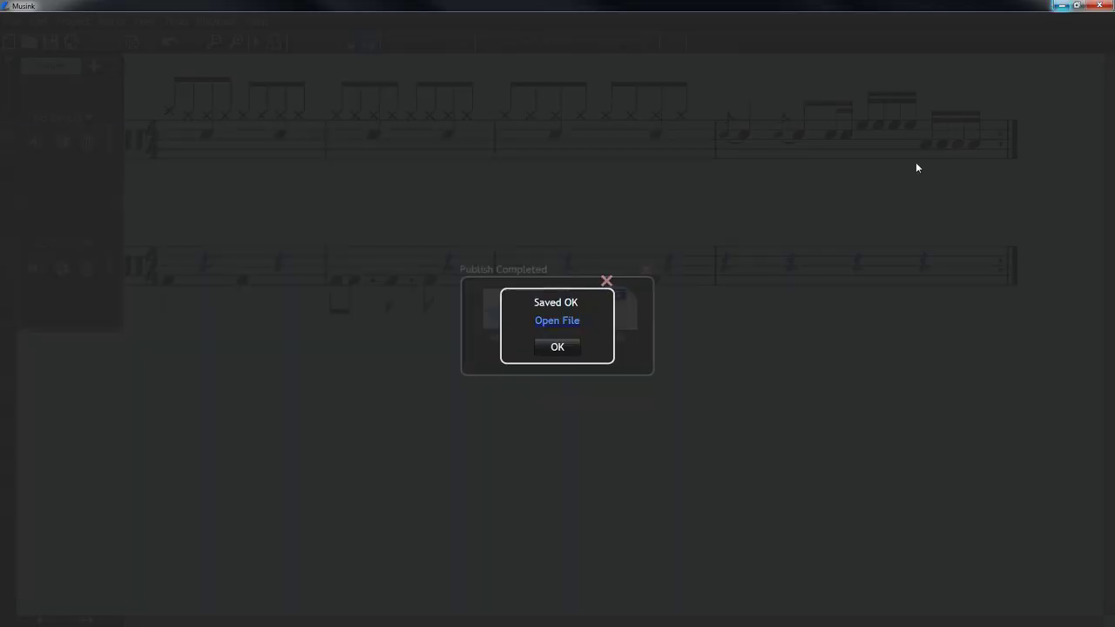
pyautogui.click(571, 346)
pyautogui.click(558, 360)
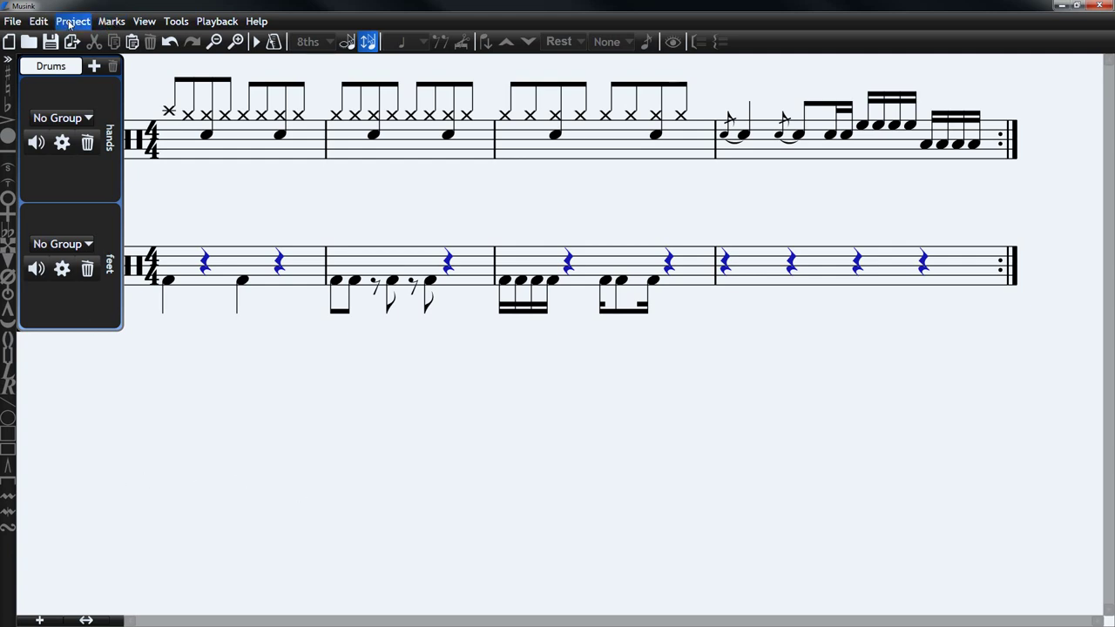
# - Add a new section based on the current drum section and reopen Publish Options
pyautogui.click(73, 23)
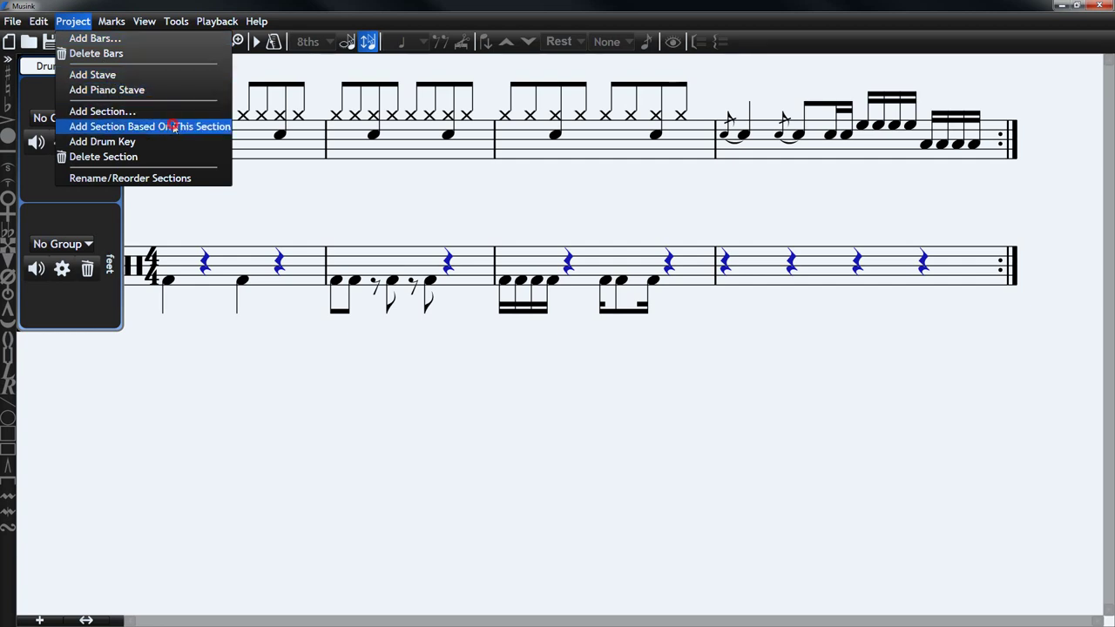
pyautogui.click(174, 127)
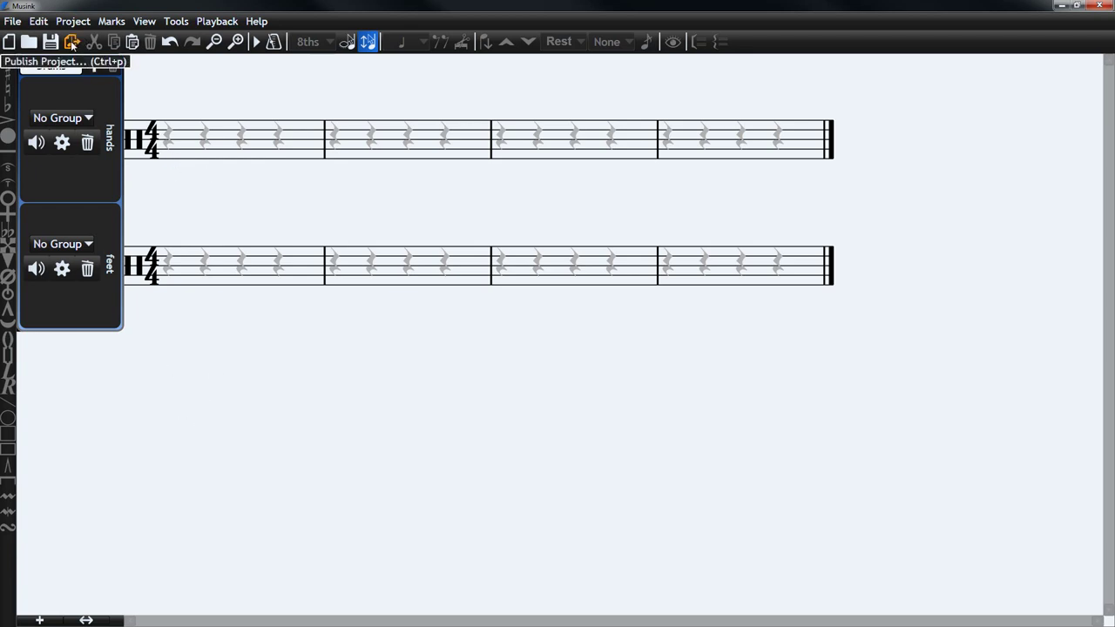
pyautogui.click(69, 43)
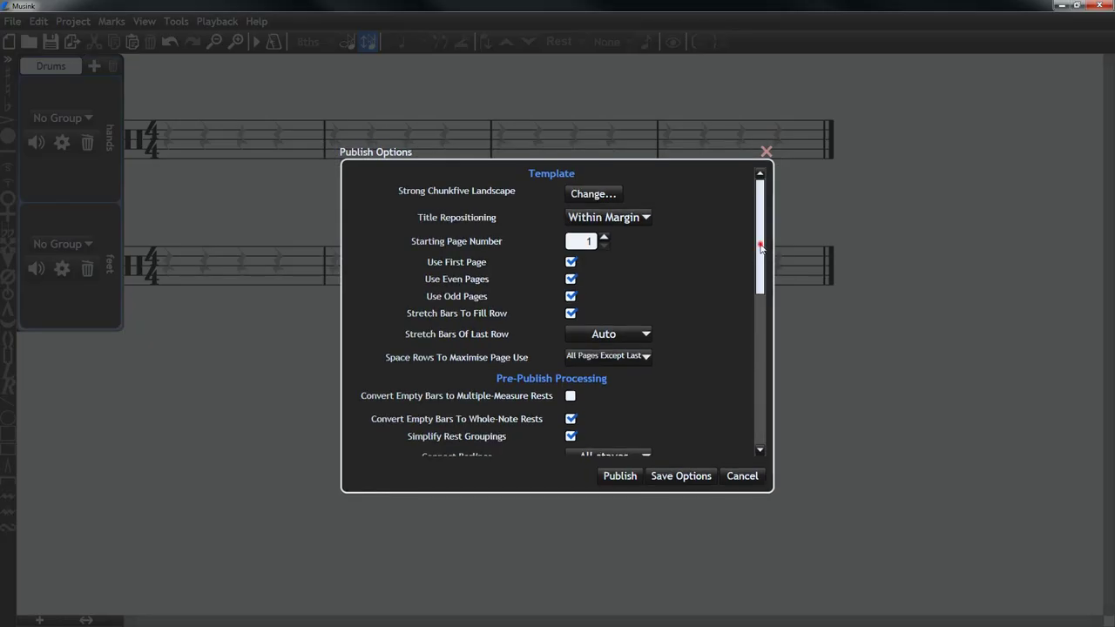
# - Keep Section 2 included in publishing and move it above Section 1 with the up arrow
pyautogui.moveTo(760, 248); pyautogui.dragTo(760, 406)
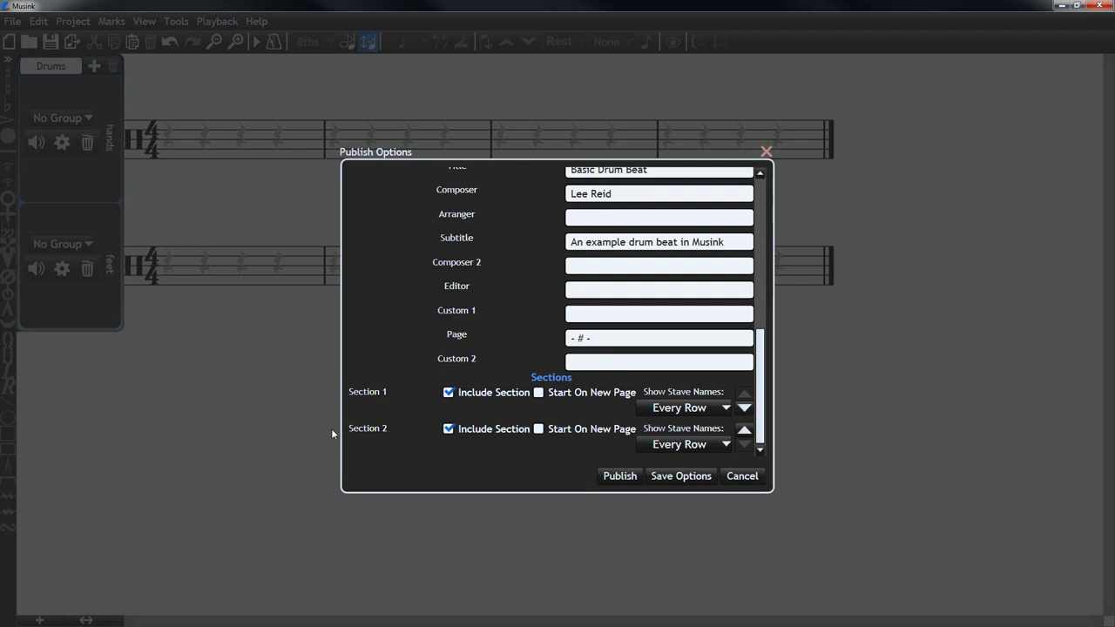
pyautogui.click(449, 429)
pyautogui.click(449, 428)
pyautogui.click(745, 430)
pyautogui.click(745, 430)
pyautogui.click(745, 430)
# - Cancel Publish Options without publishing, then go through the Marks menu to the View menu
pyautogui.click(743, 477)
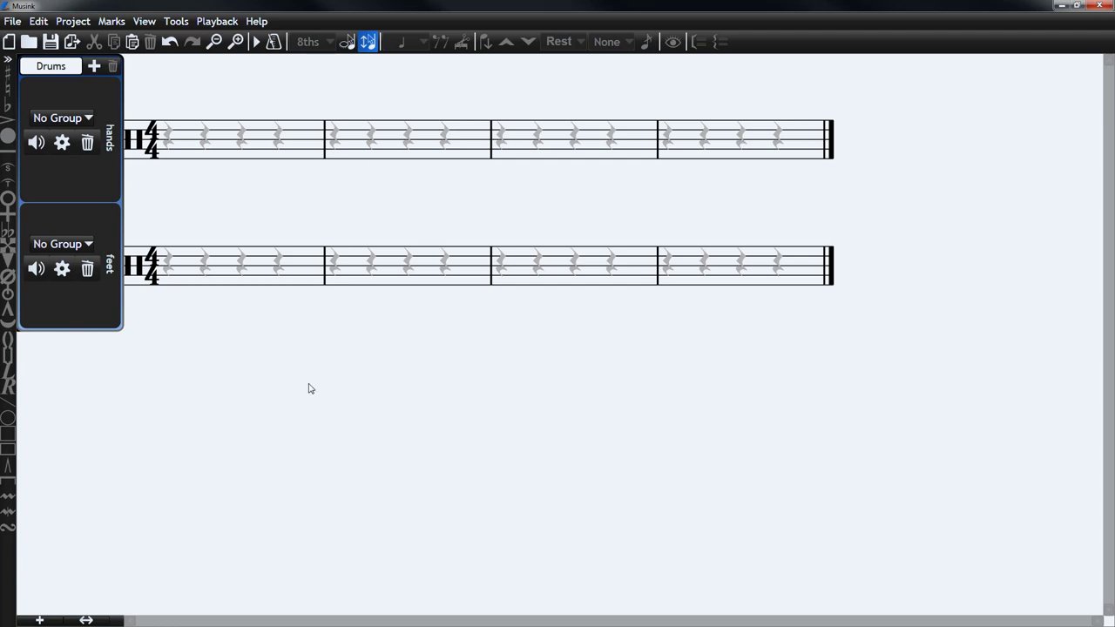
pyautogui.click(110, 22)
pyautogui.moveTo(141, 23)
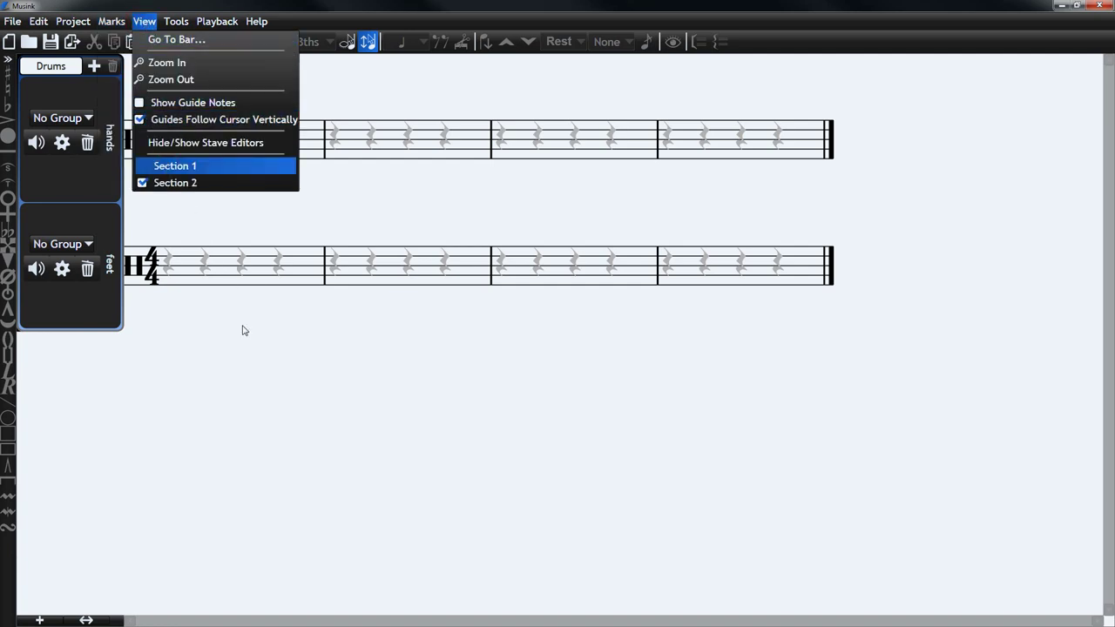
# - Switch the view to Section 1 to show the original drum score
pyautogui.click(241, 392)
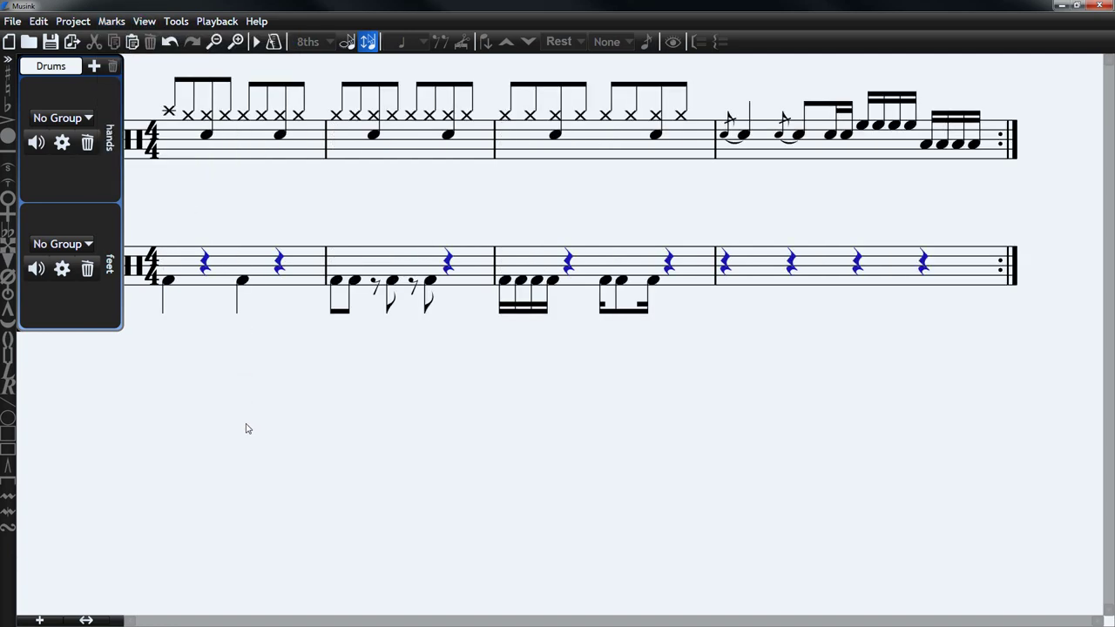